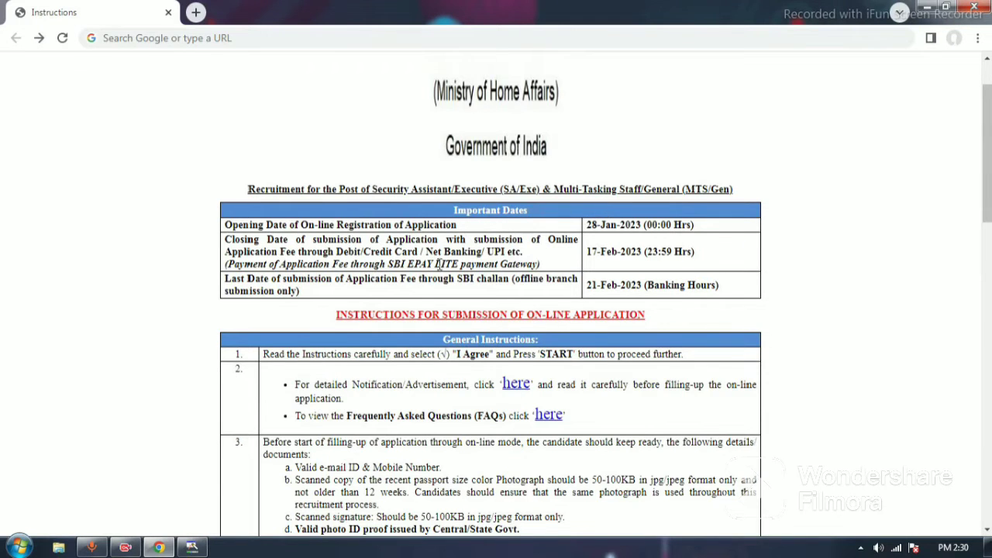
Step: Read the recruitment instructions from the important dates through to the agreement statement and the start option
scroll(530, 252, down, 2)
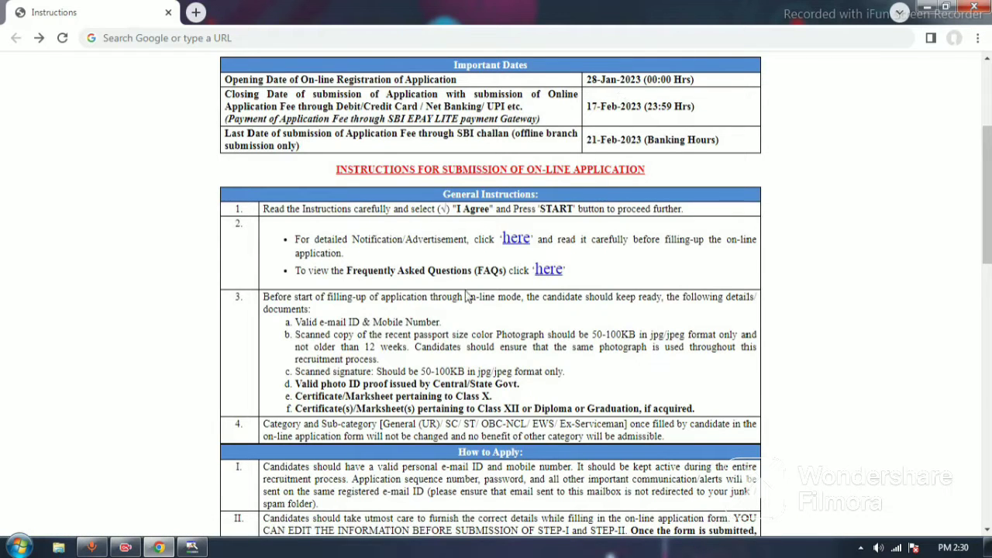
scroll(425, 324, down, 2)
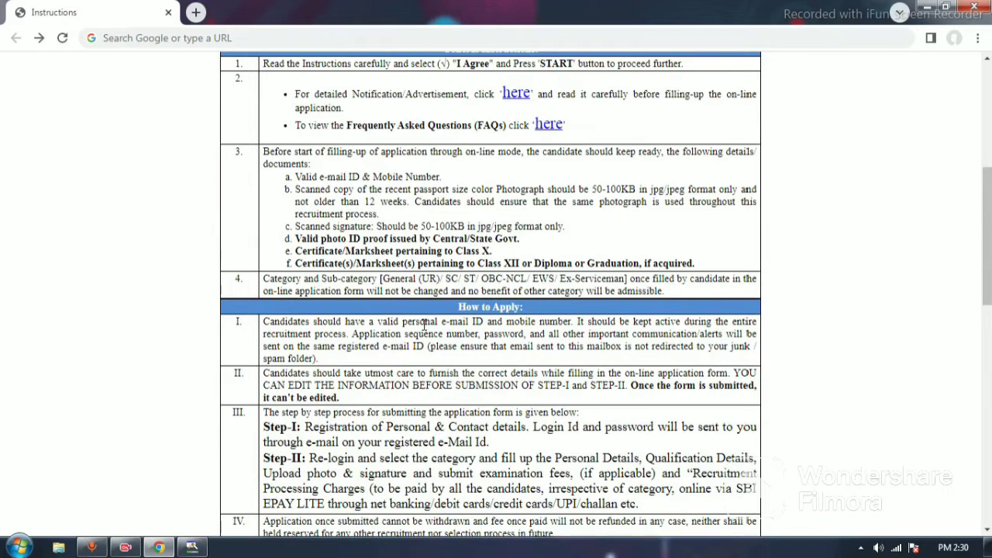
scroll(425, 324, down, 2)
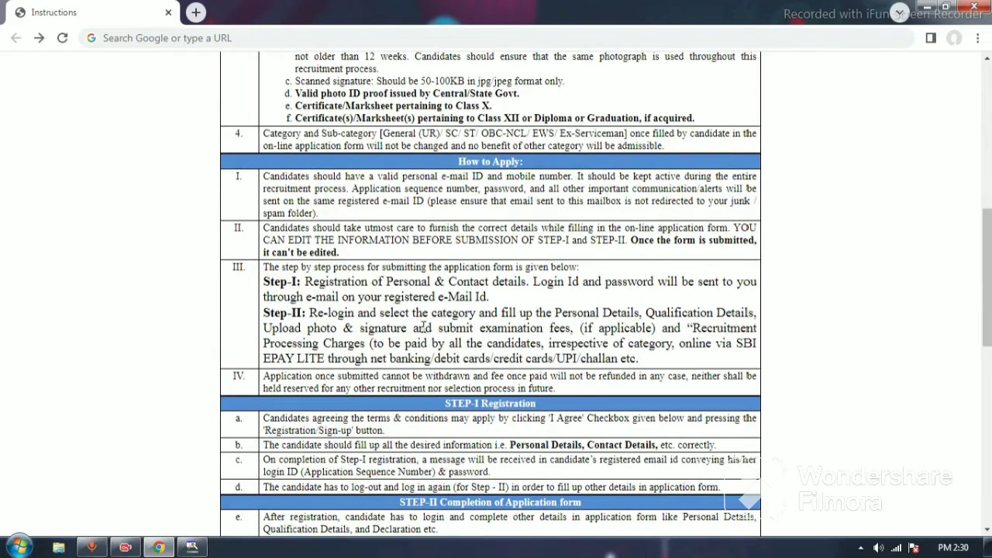
scroll(424, 326, down, 3)
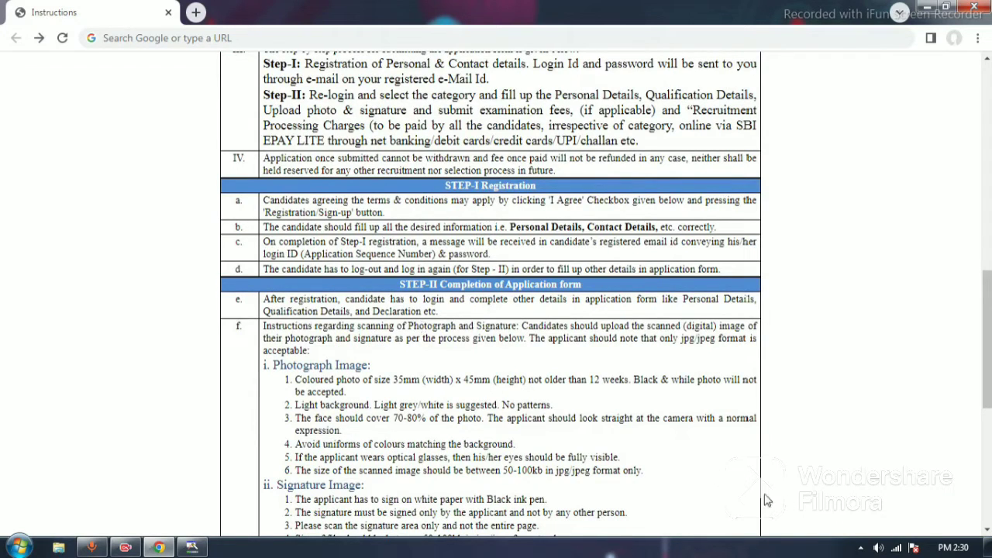
scroll(800, 516, down, 6)
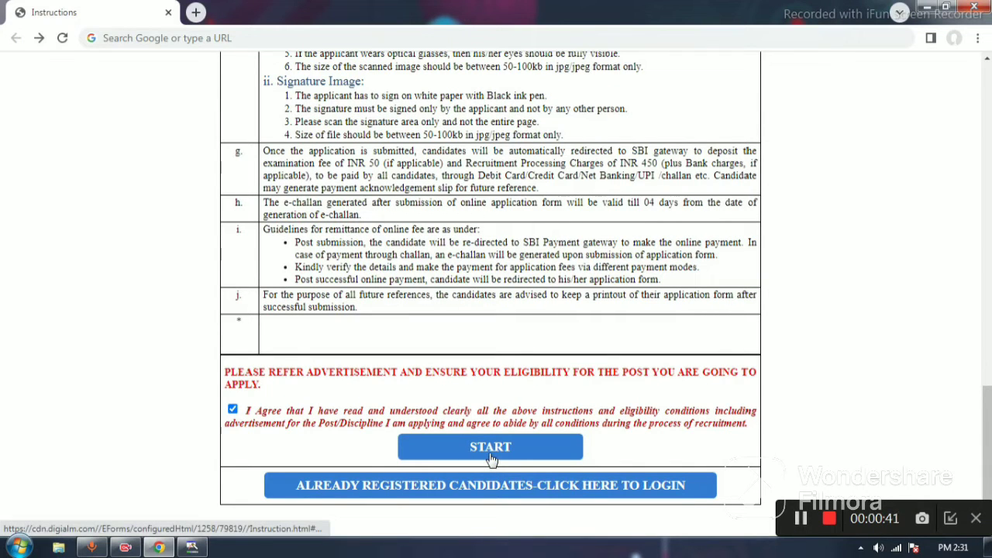
click(799, 520)
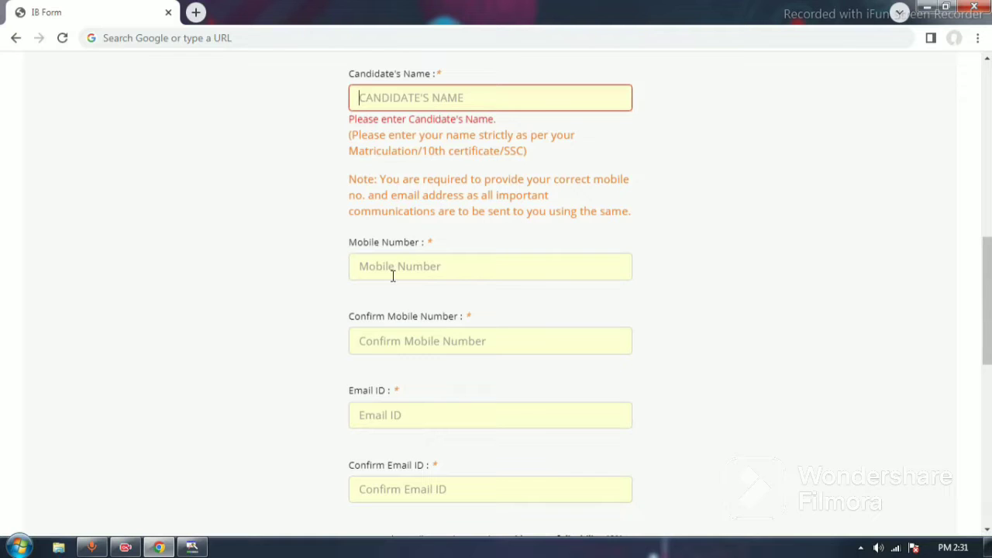
Step: Answer No to the Physically Handicapped question, leaving the contact detail fields empty
scroll(393, 275, down, 1)
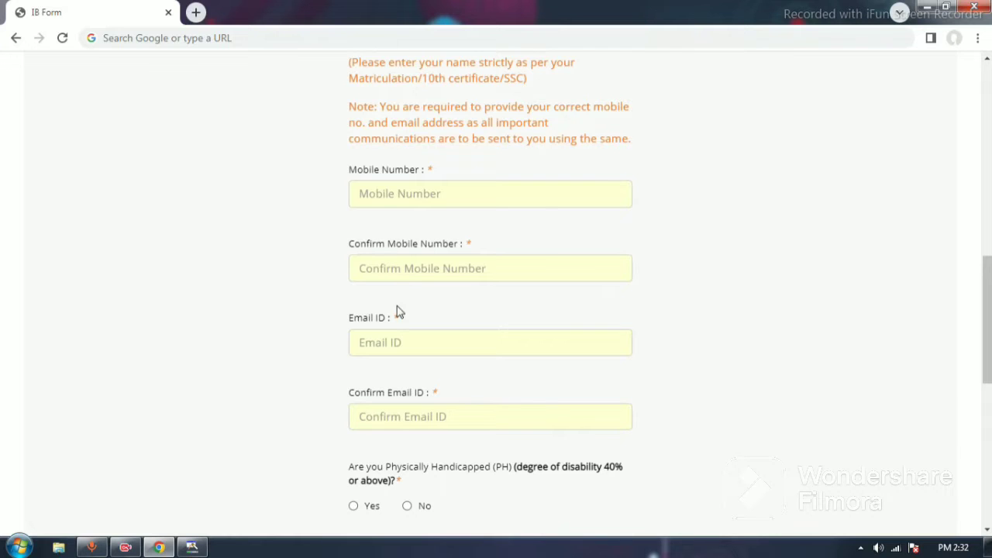
scroll(404, 314, down, 2)
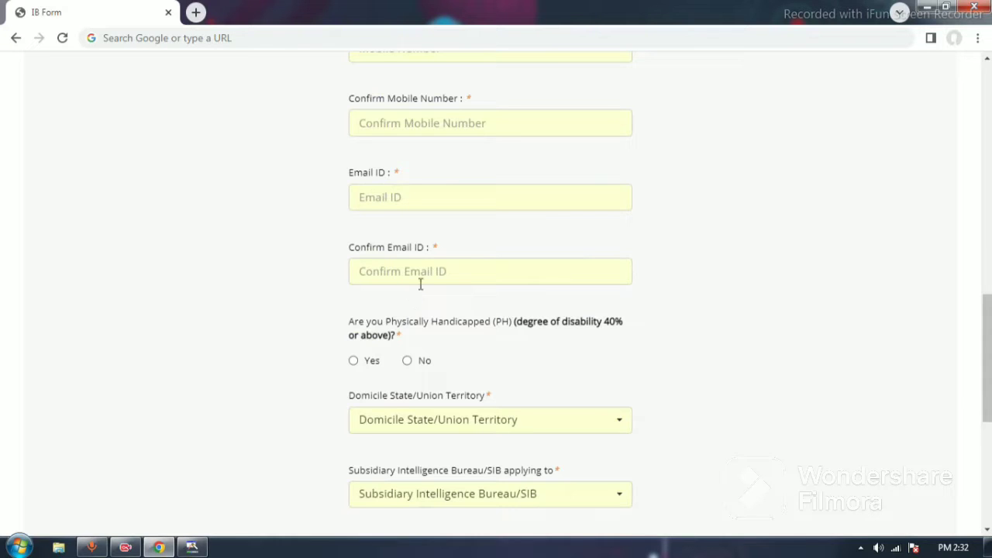
scroll(421, 277, down, 1)
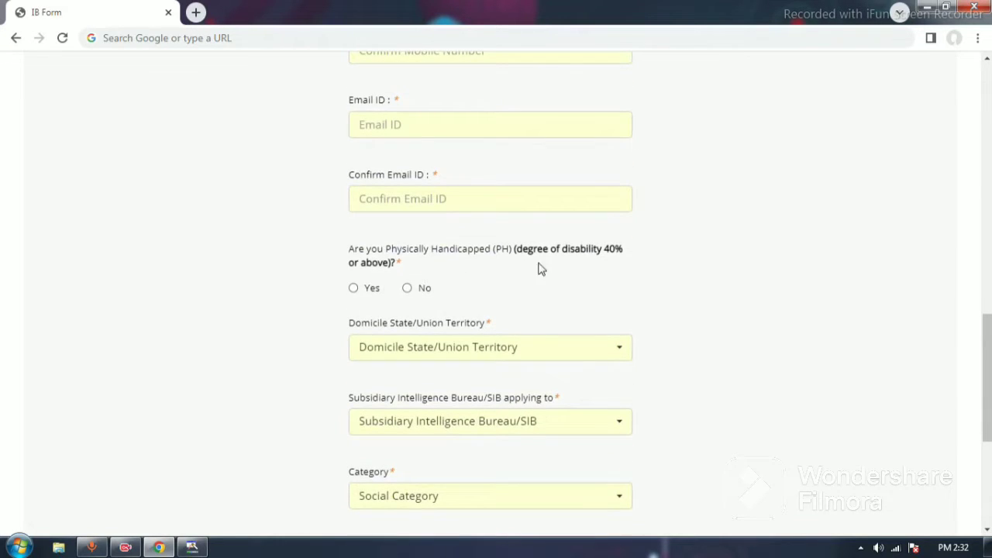
click(407, 288)
scroll(433, 286, down, 2)
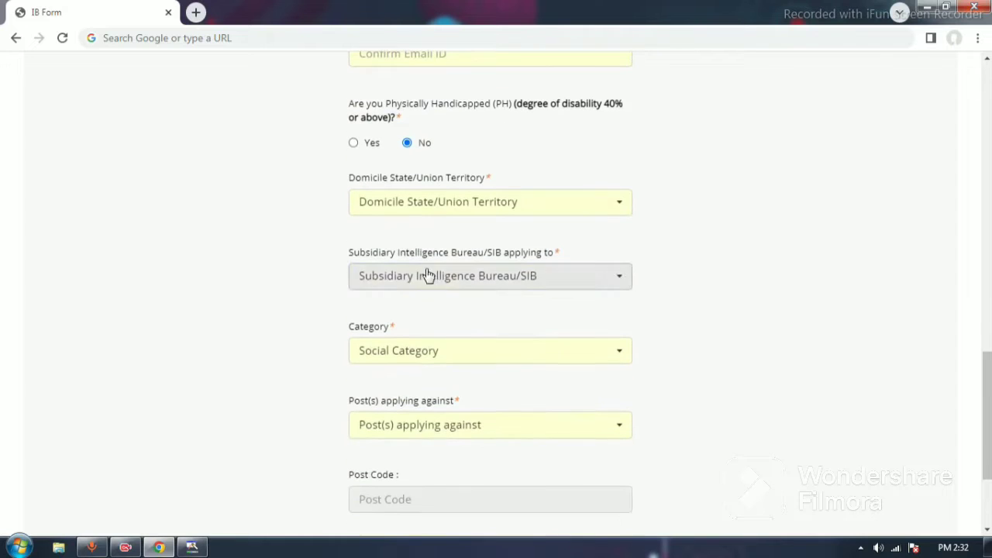
Step: Set the Domicile State/Union Territory to Uttar Pradesh
click(418, 210)
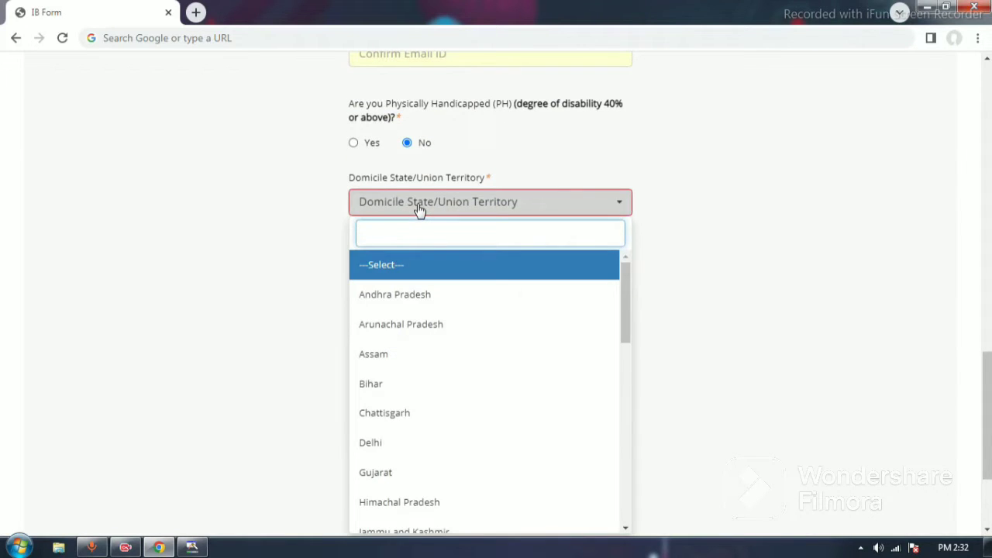
text(ut)
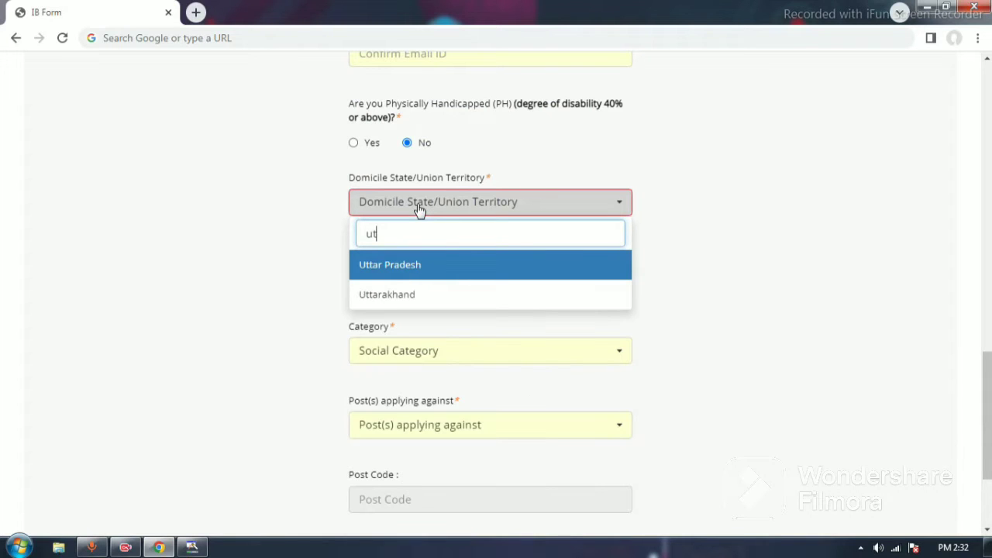
click(413, 277)
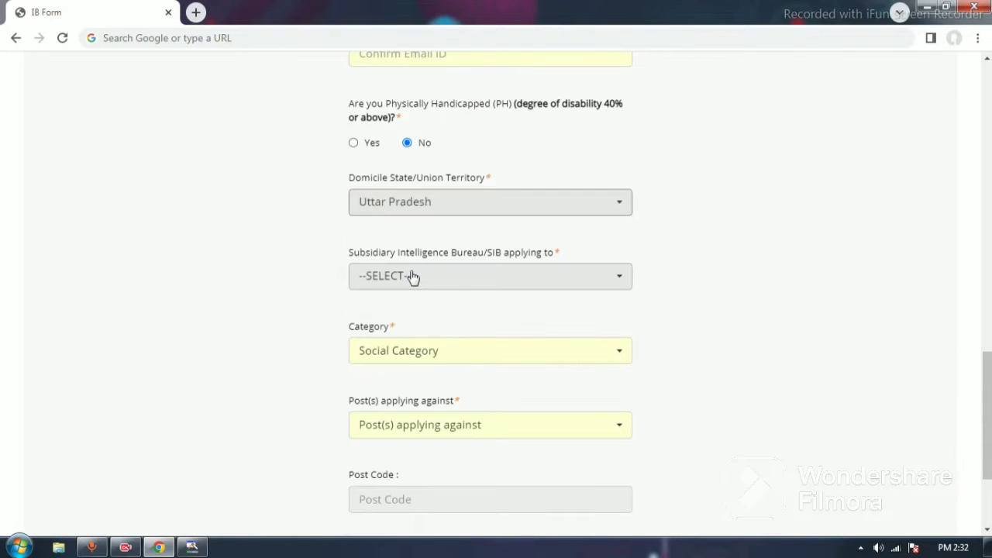
Step: Choose Lucknow as the Subsidiary Intelligence Bureau and SC as the category, and check which posts are offered
scroll(414, 276, down, 1)
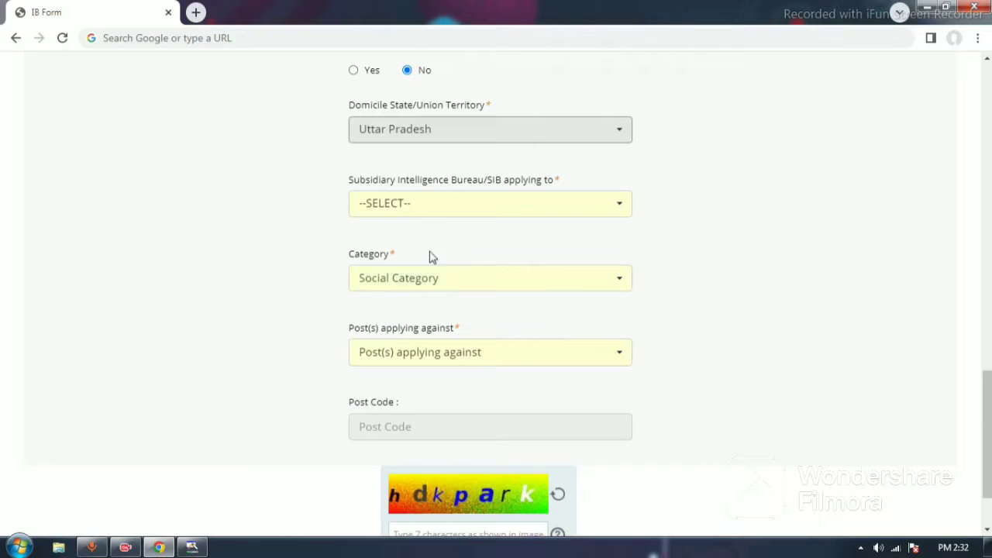
click(432, 210)
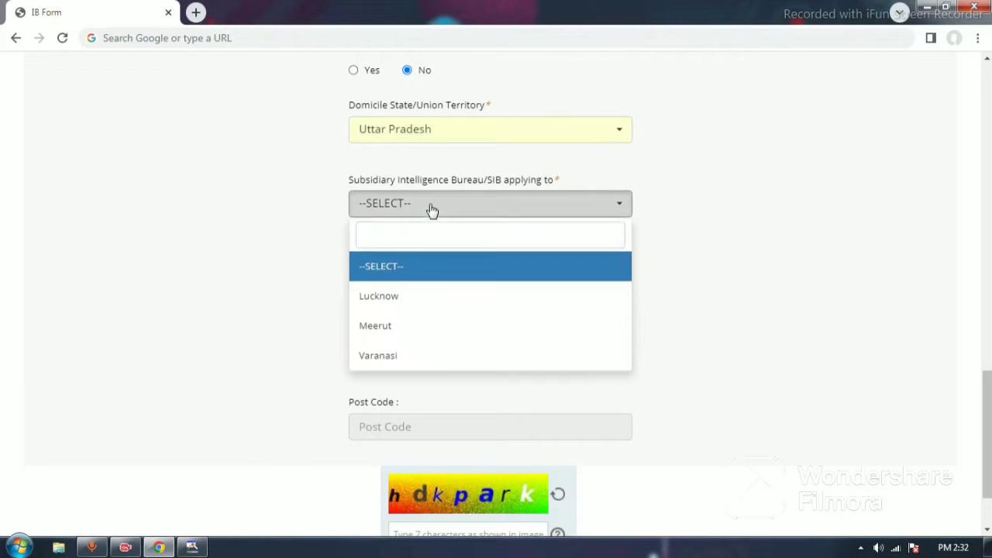
click(388, 297)
click(426, 283)
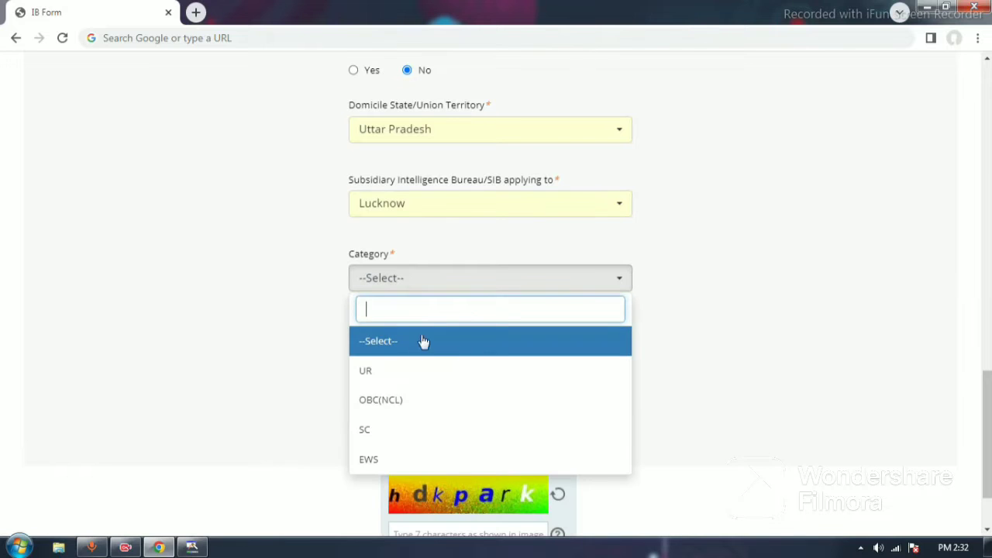
click(386, 429)
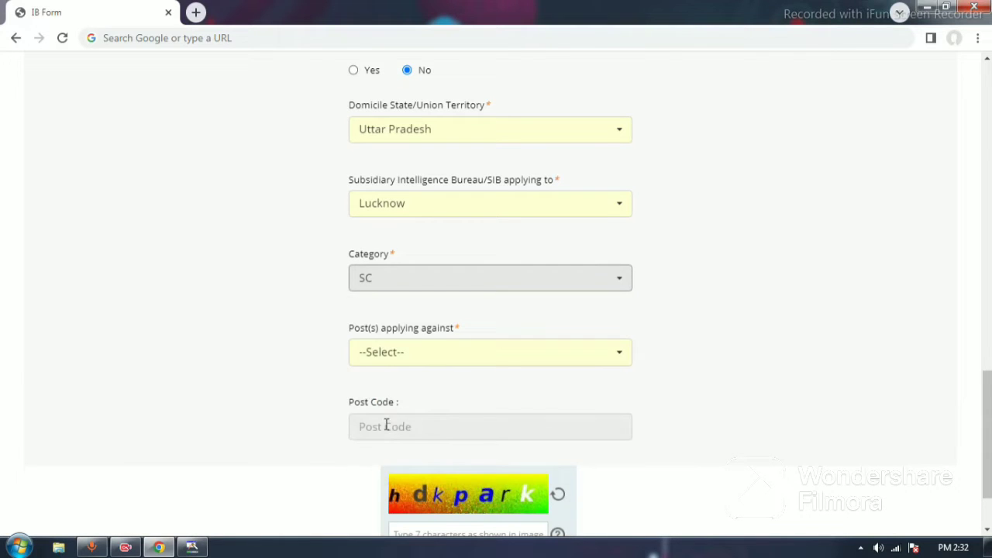
click(426, 355)
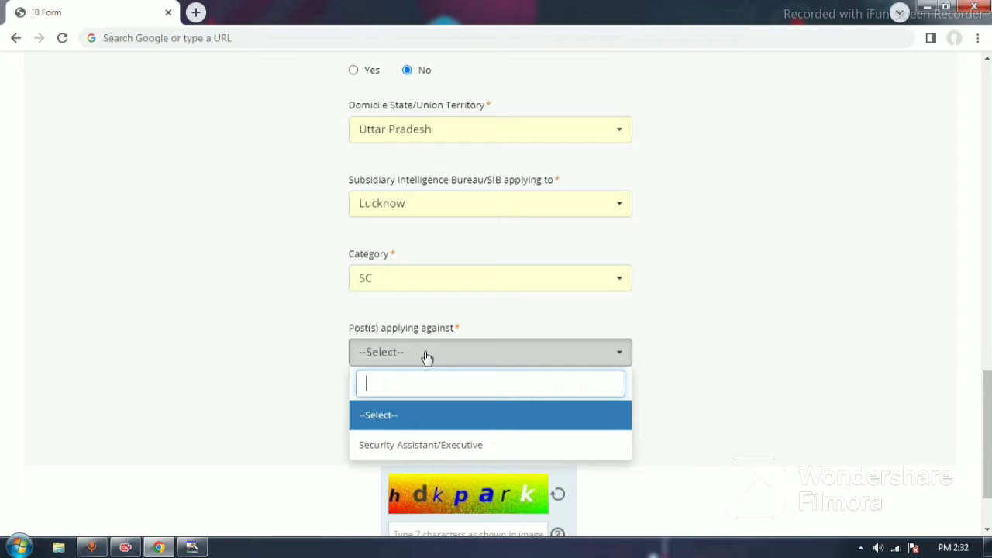
Step: Change the Subsidiary Intelligence Bureau to Meerut with category SC, and check which posts are offered
click(410, 208)
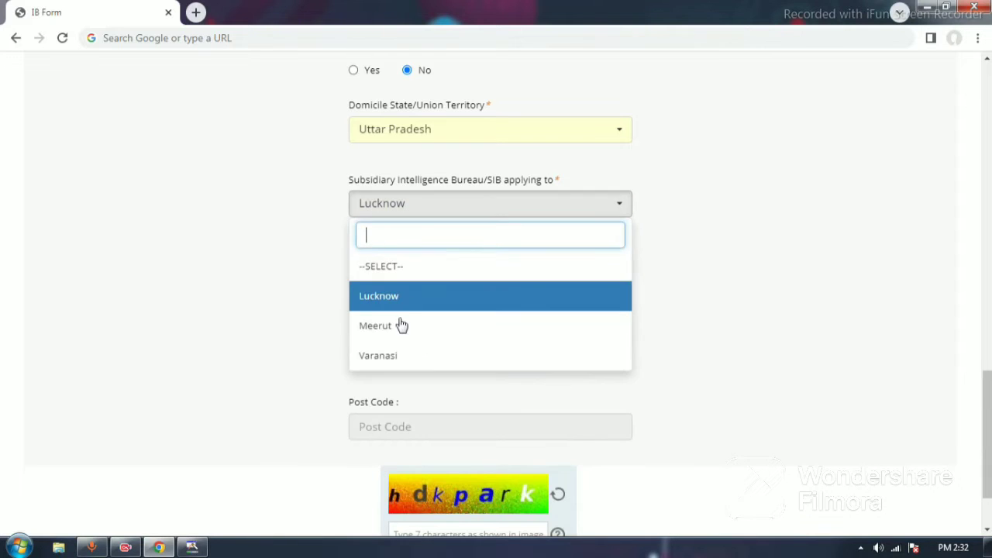
click(399, 327)
click(415, 282)
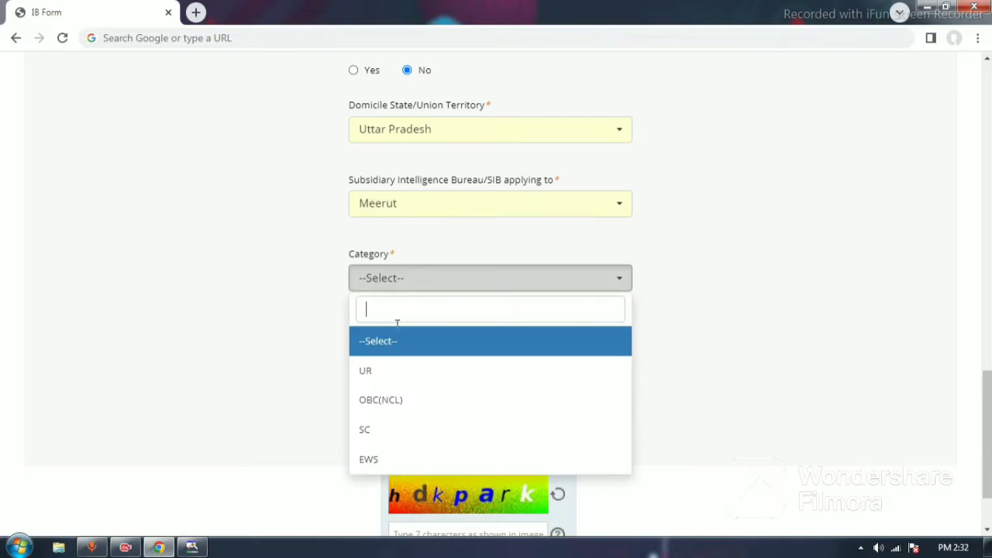
click(382, 433)
click(411, 356)
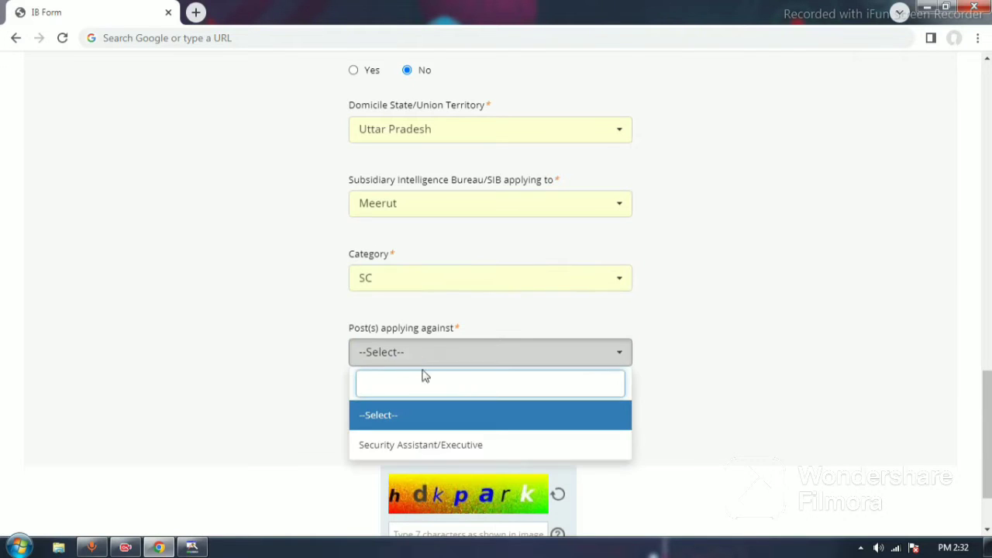
Step: Change the Subsidiary Intelligence Bureau to Varanasi with category SC, and check which posts are offered
click(408, 210)
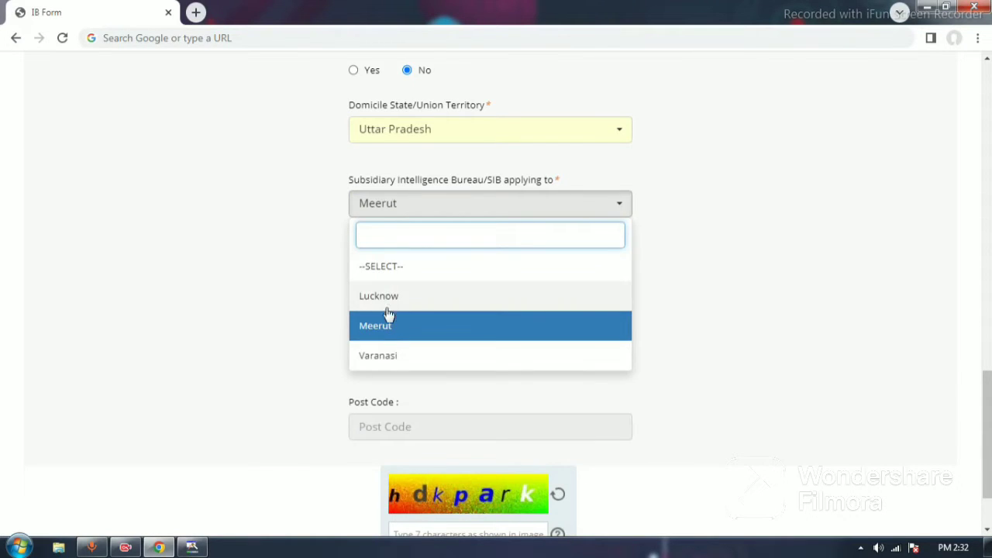
click(390, 354)
click(409, 290)
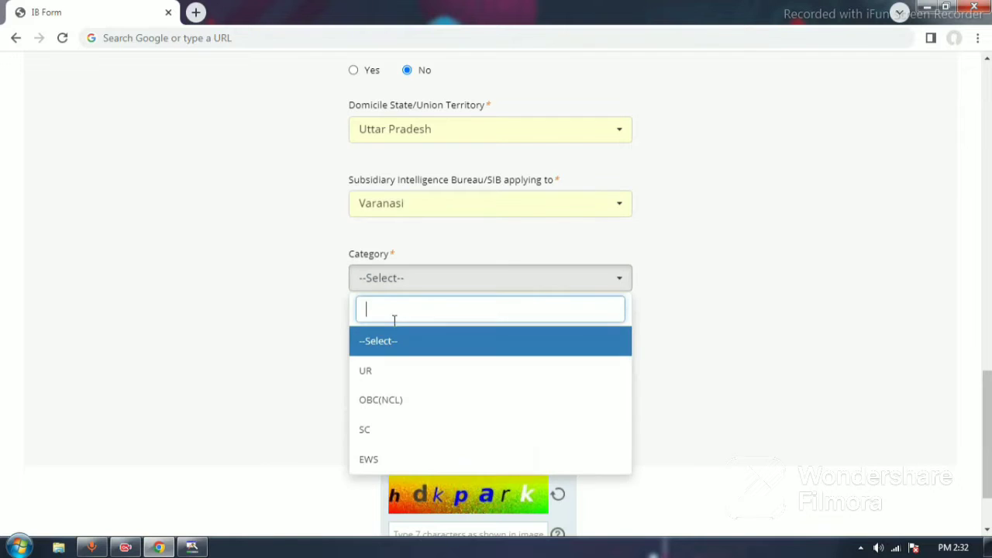
click(370, 427)
click(413, 355)
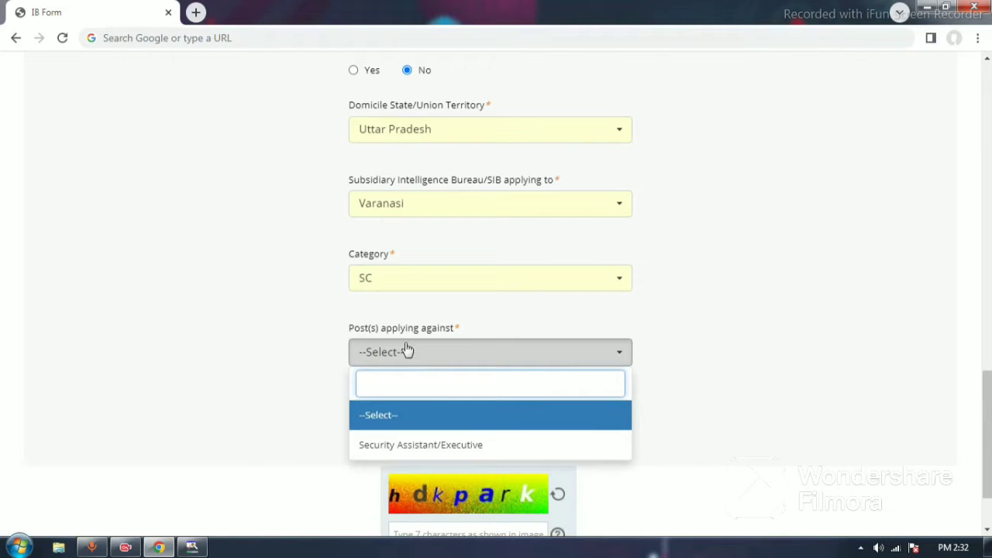
Step: Set the Subsidiary Intelligence Bureau to Lucknow, the category to OBC(NCL) and the posts applying against to Both
click(419, 281)
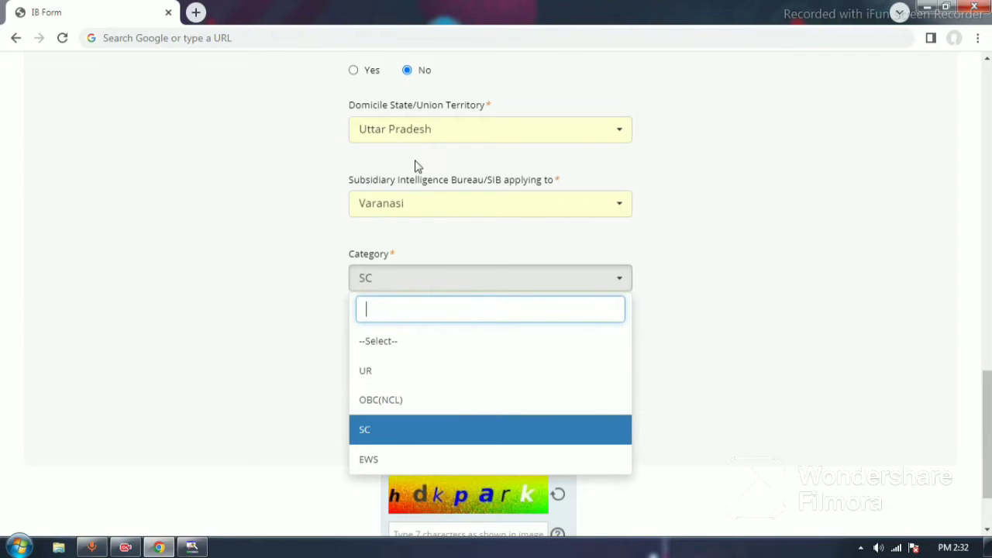
click(410, 203)
click(387, 300)
click(408, 284)
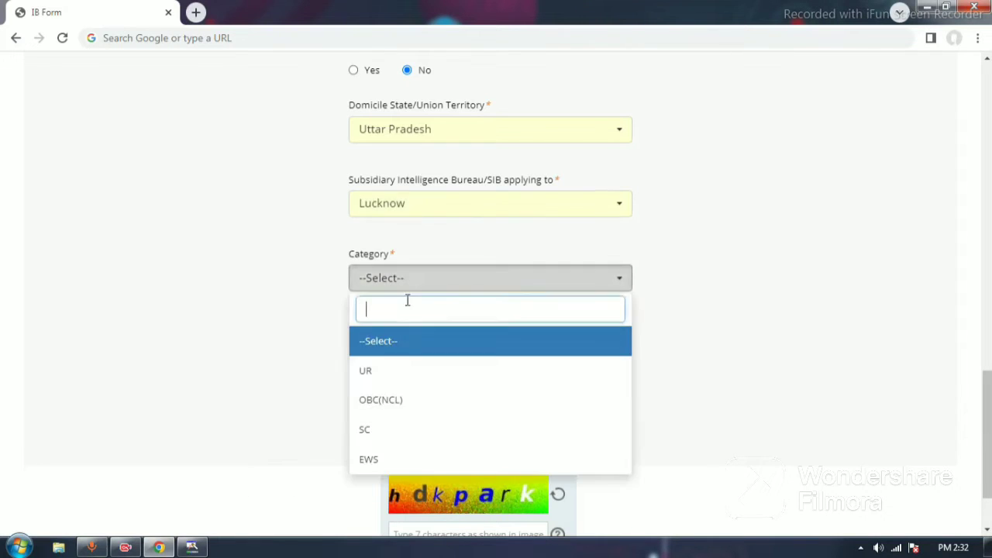
click(382, 403)
click(413, 353)
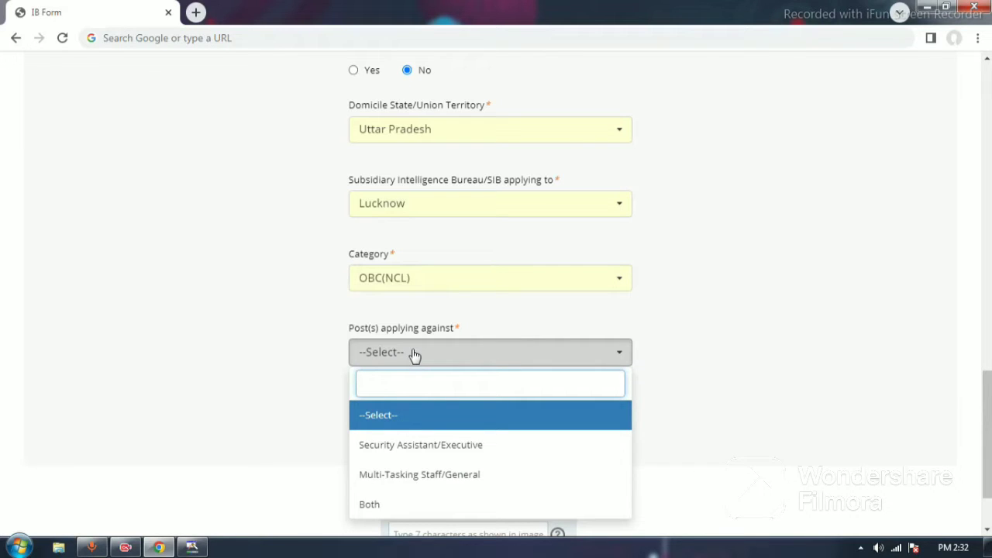
click(374, 505)
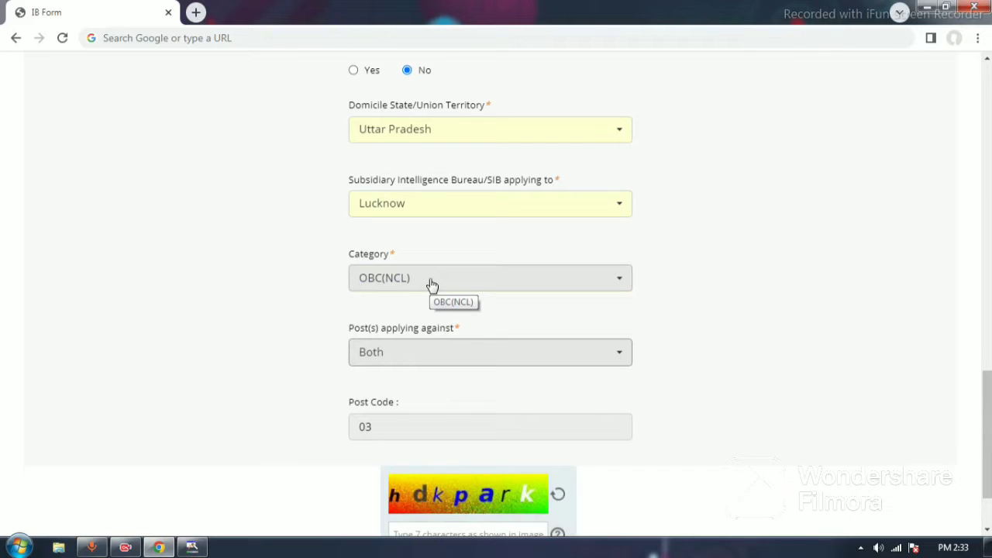
click(429, 212)
click(429, 212)
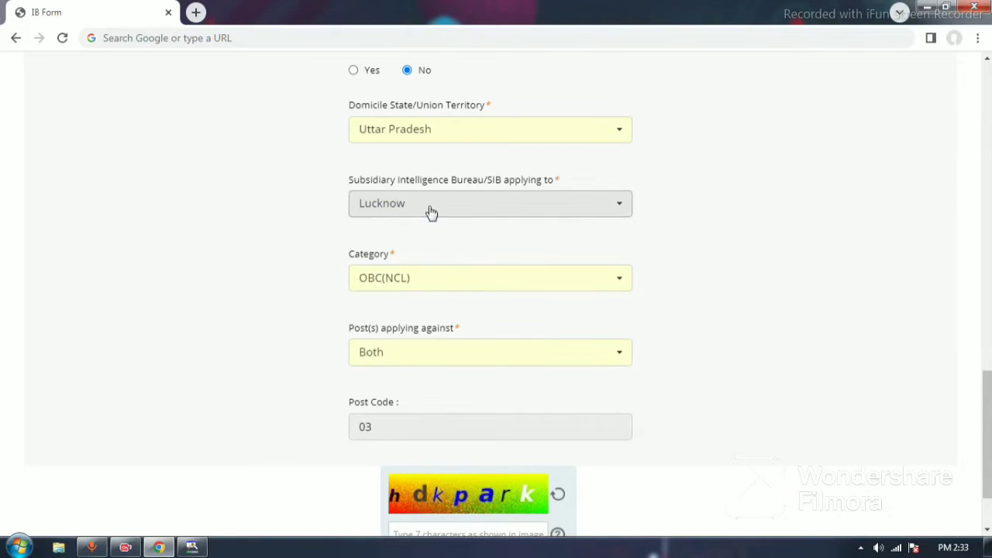
click(413, 286)
click(415, 285)
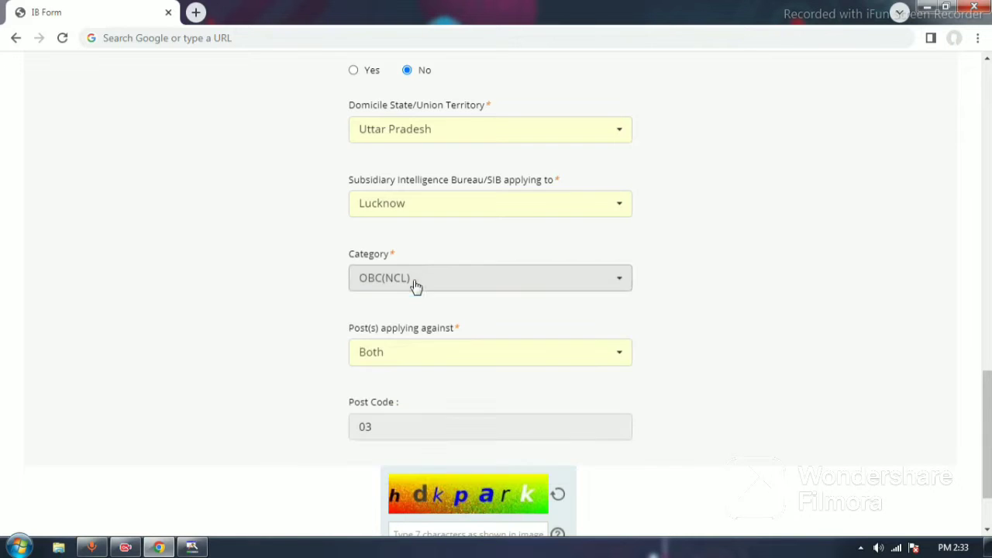
click(402, 353)
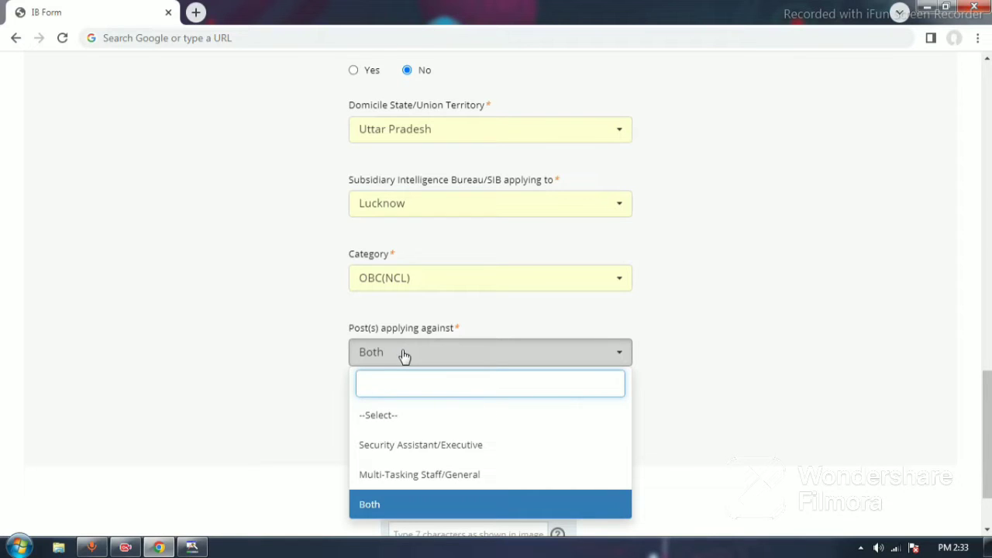
click(405, 355)
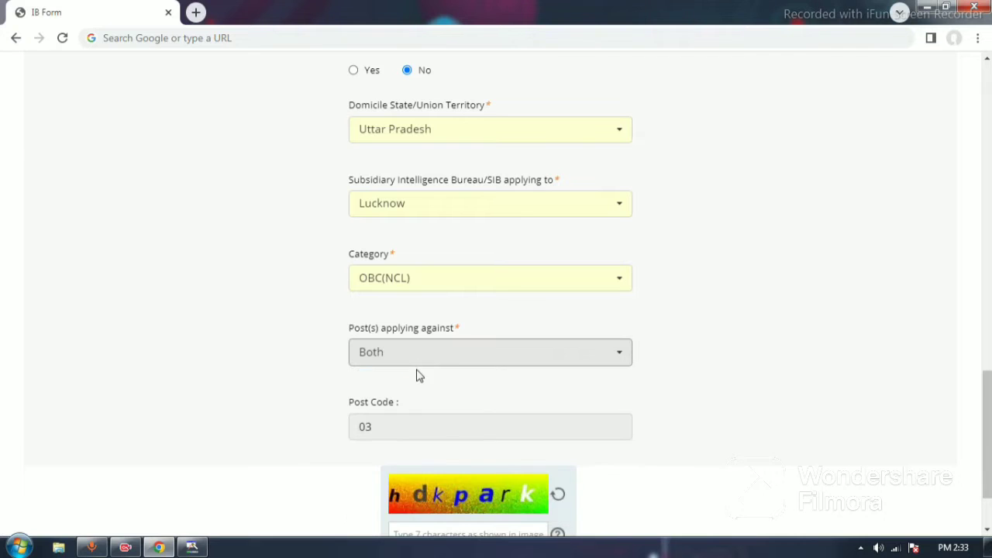
Step: Place the cursor in the captcha entry field below the post code
scroll(440, 364, down, 1)
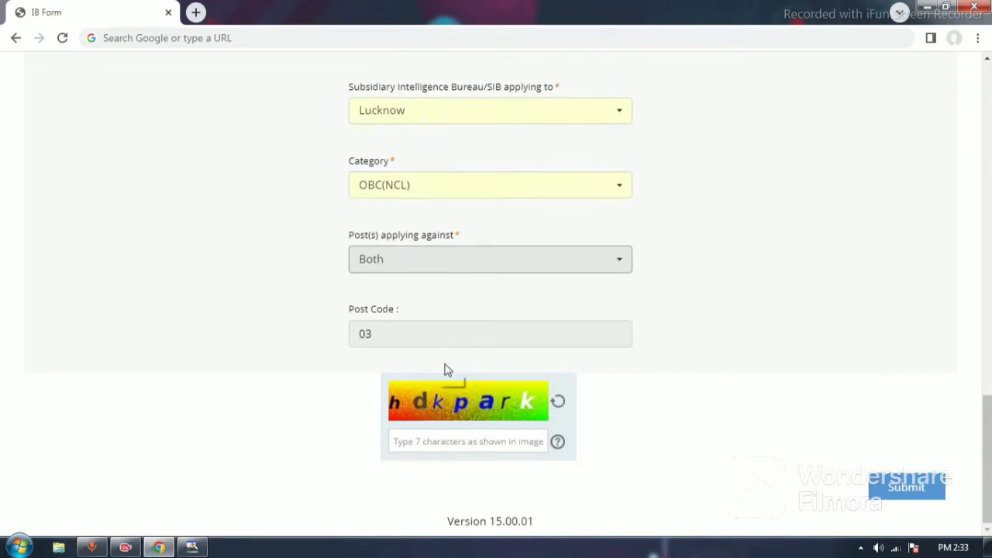
click(441, 440)
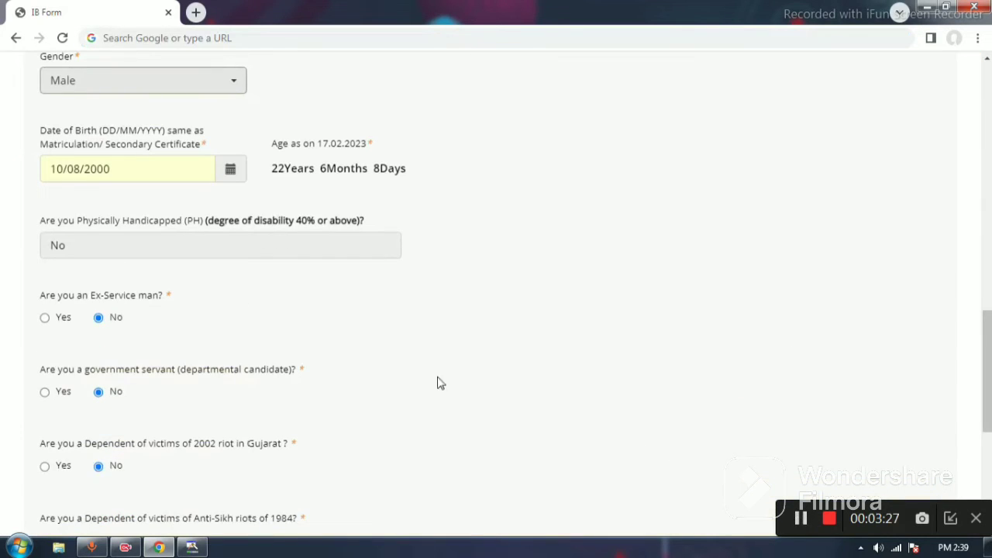
click(131, 88)
click(131, 89)
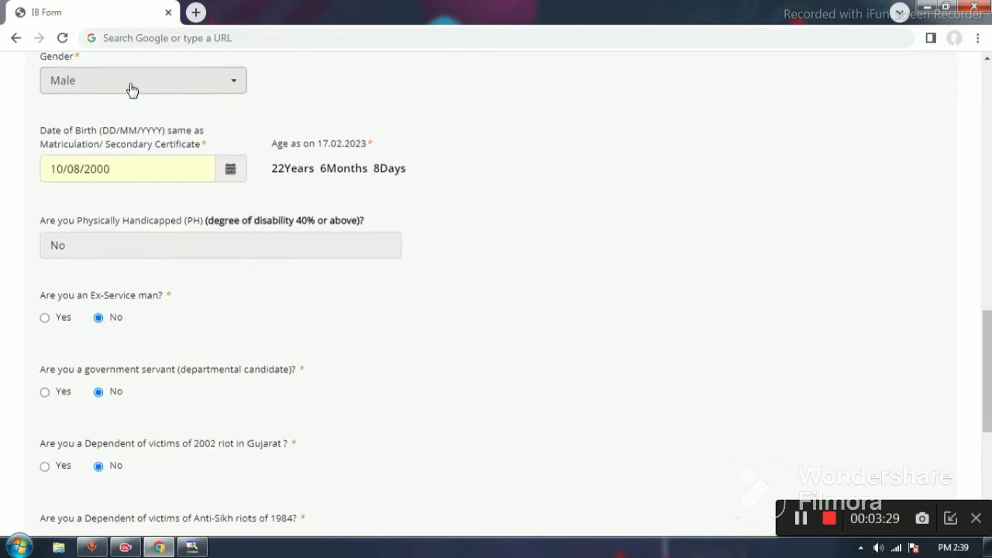
Step: Review the date of birth, disability, ex-serviceman, government servant, riot victim, sportsperson and domicile certificate answers in the personal details
click(232, 170)
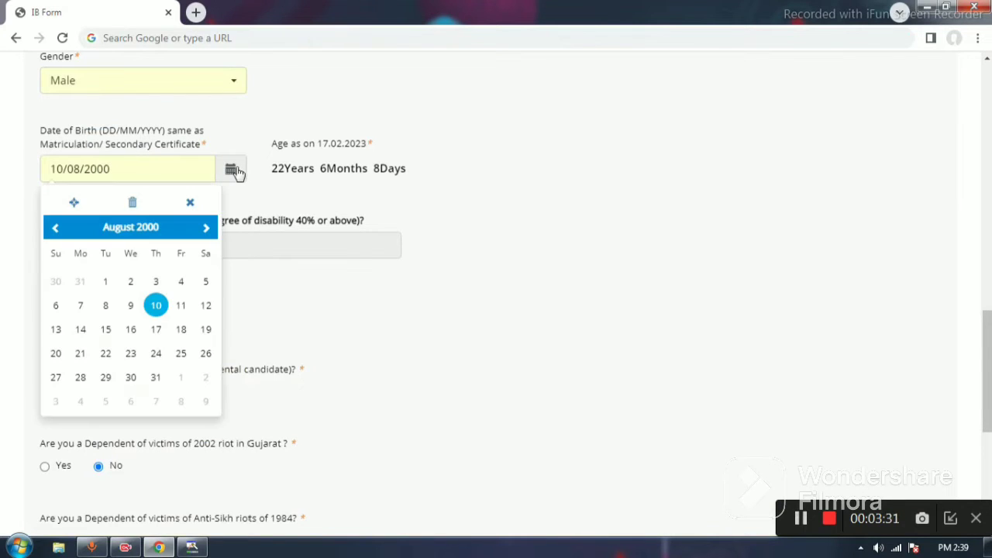
click(455, 231)
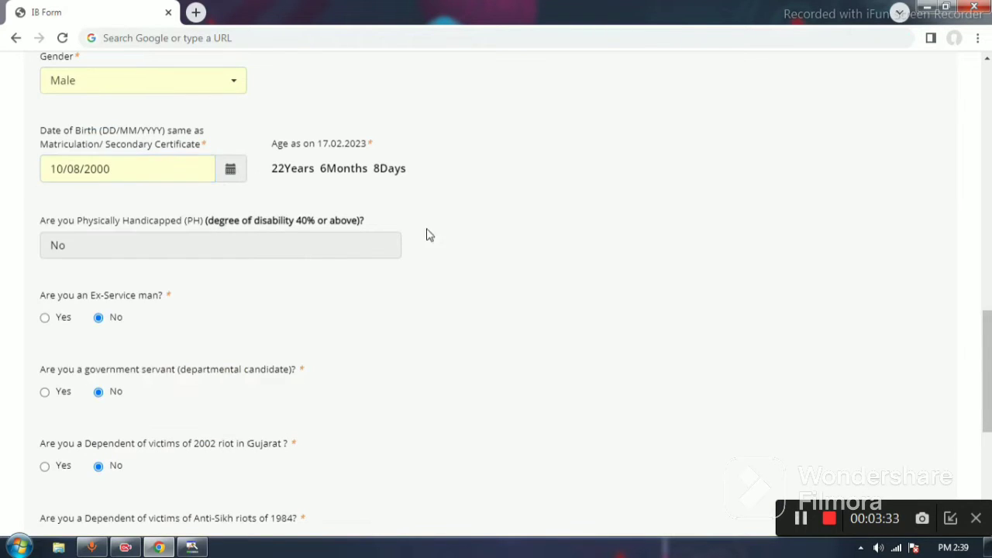
click(150, 246)
scroll(151, 252, down, 2)
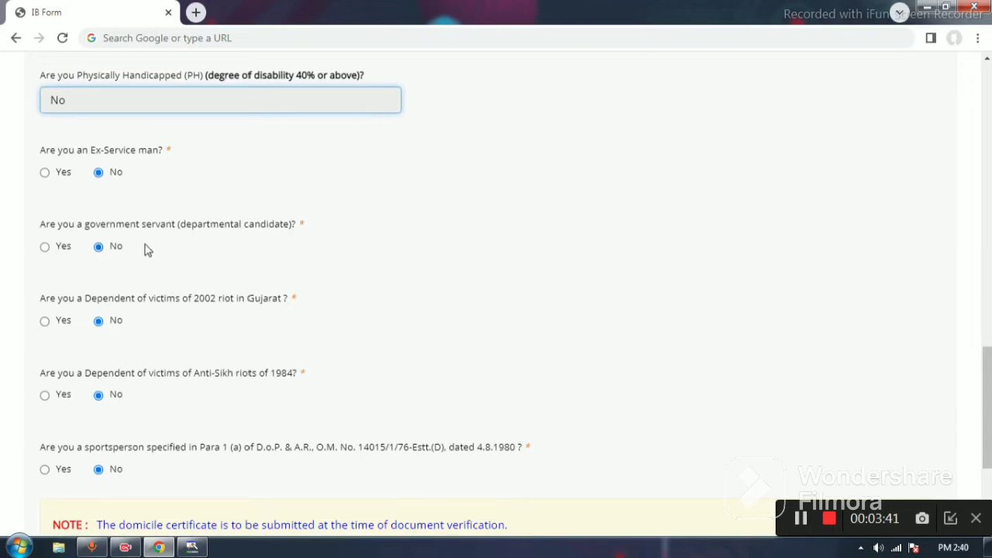
scroll(141, 287, down, 1)
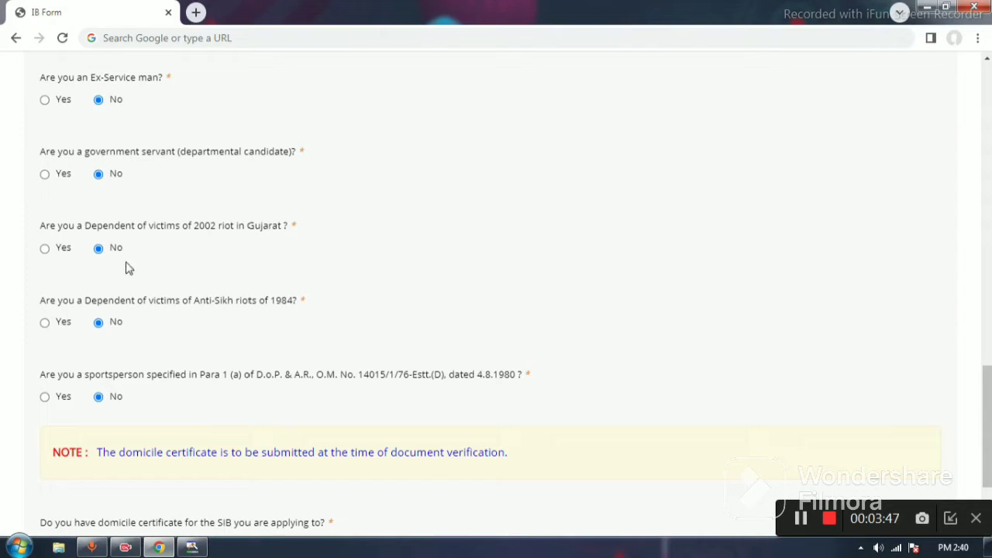
scroll(134, 279, down, 1)
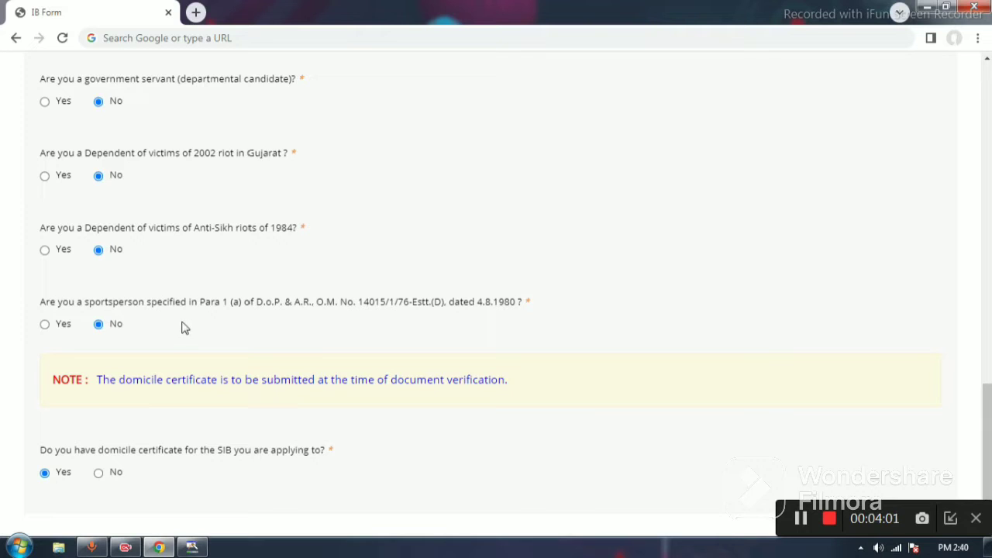
scroll(181, 326, down, 1)
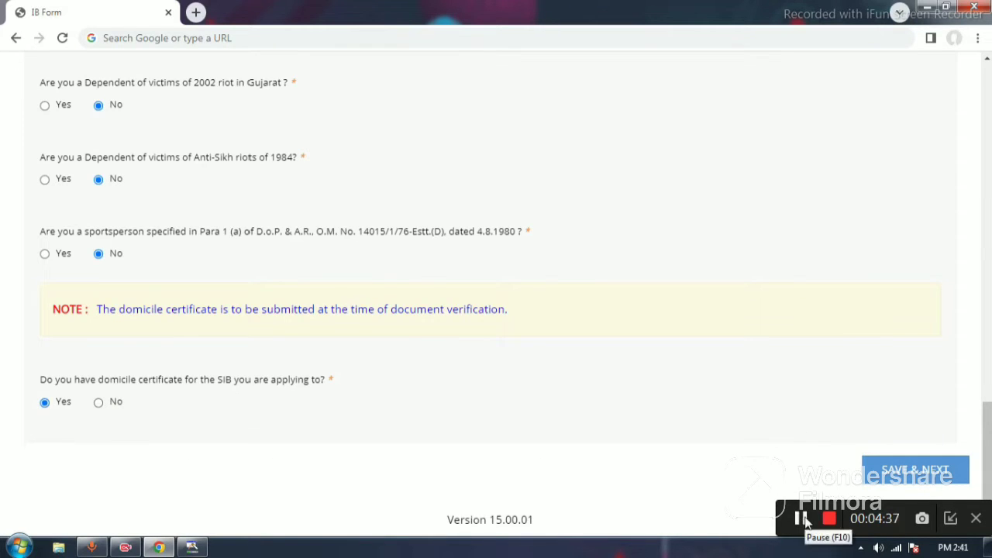
click(804, 521)
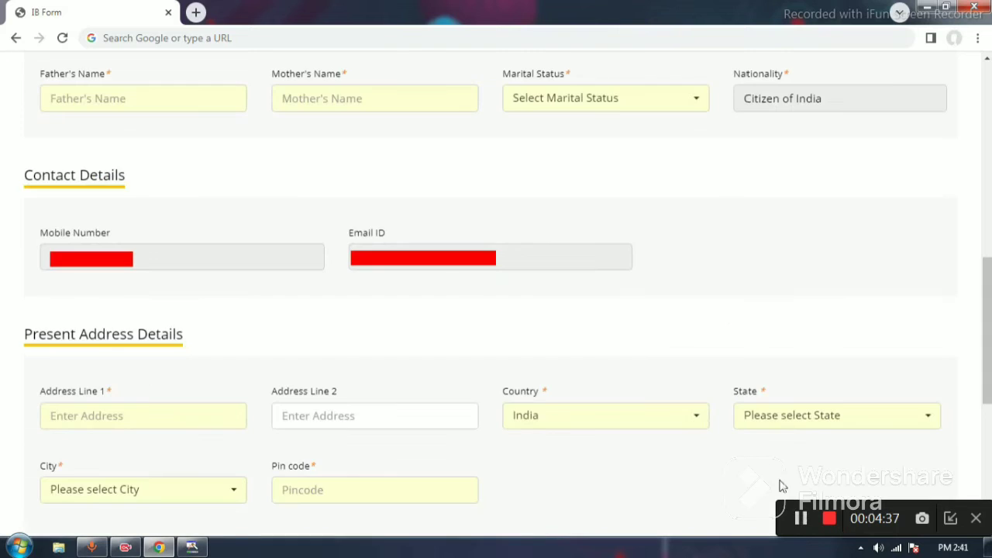
Step: Check the parents' name fields and set the marital status to Unmarried
click(186, 99)
click(394, 106)
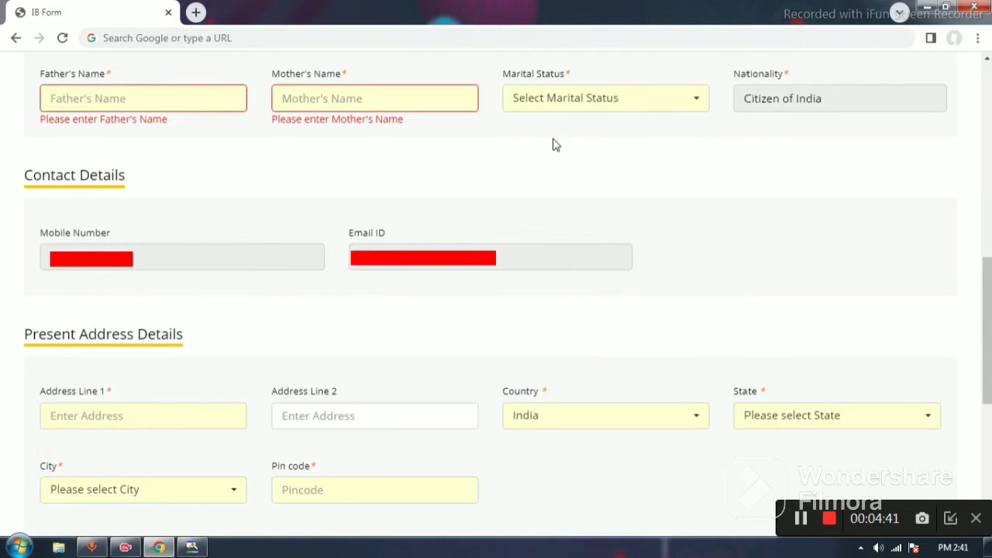
click(557, 103)
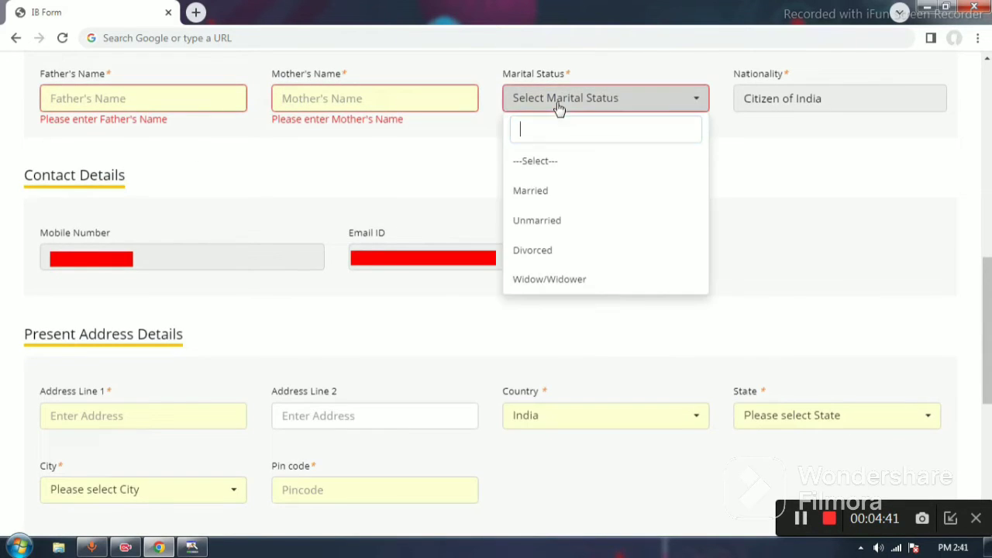
click(558, 223)
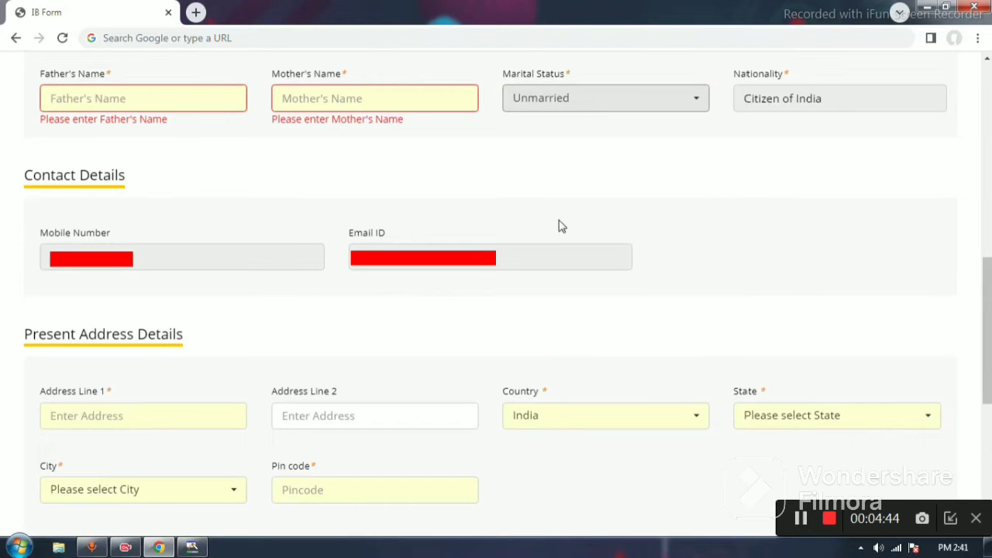
click(777, 107)
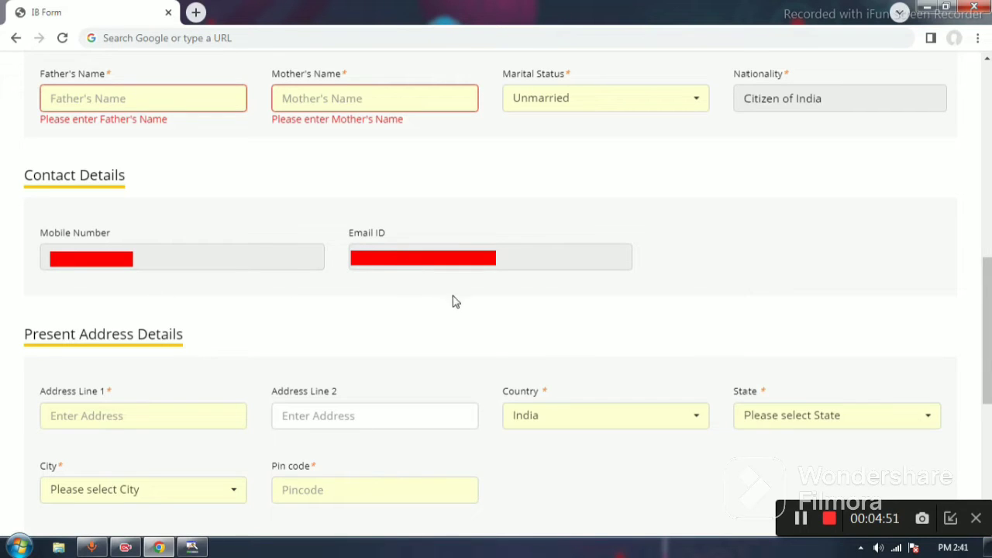
Step: Examine the present address fields, including the address lines, state and city choices, and pin code
click(164, 417)
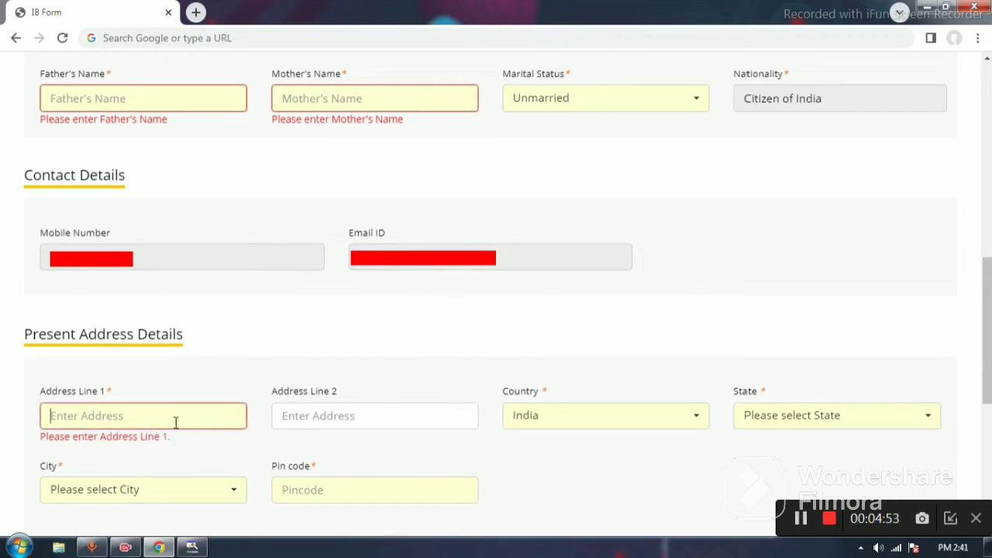
click(361, 417)
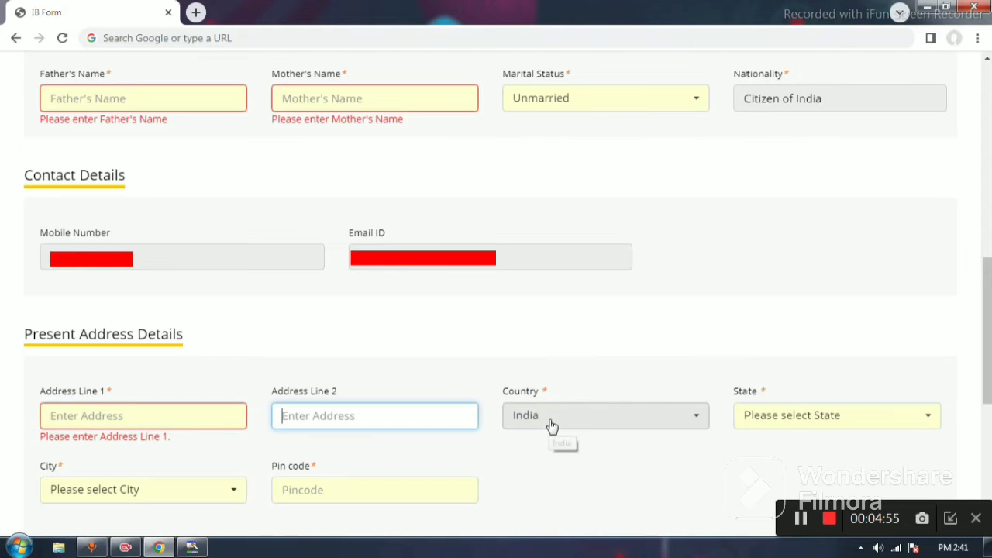
click(779, 419)
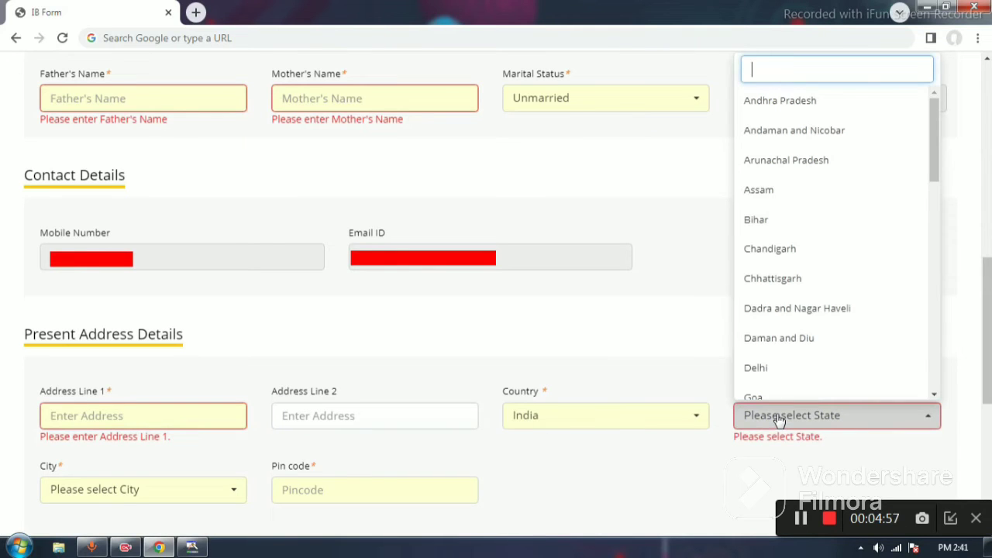
click(170, 488)
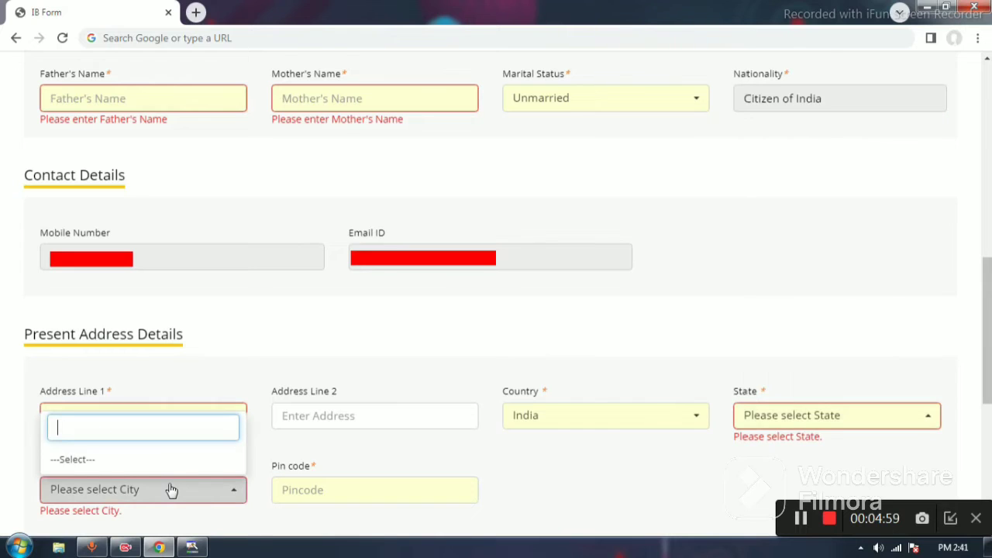
click(340, 489)
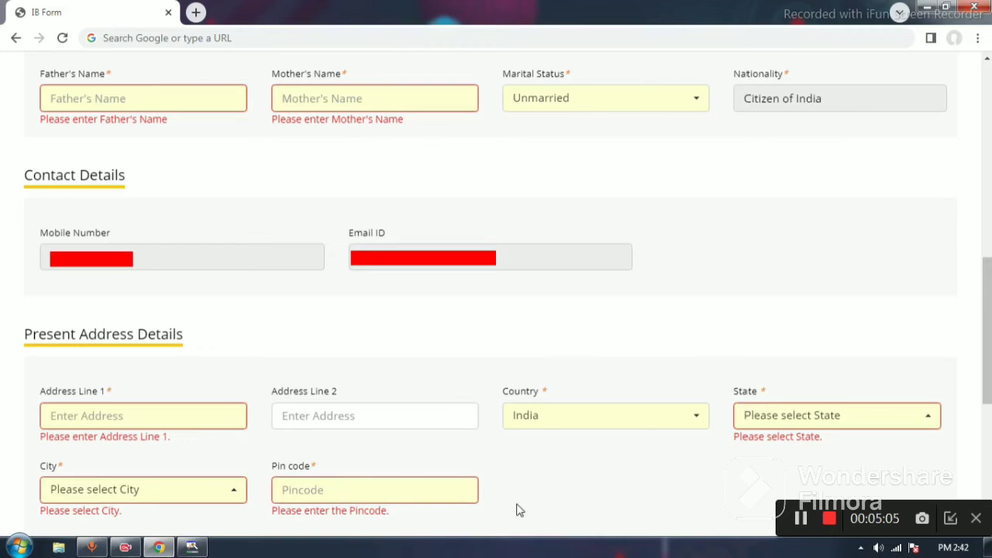
click(802, 518)
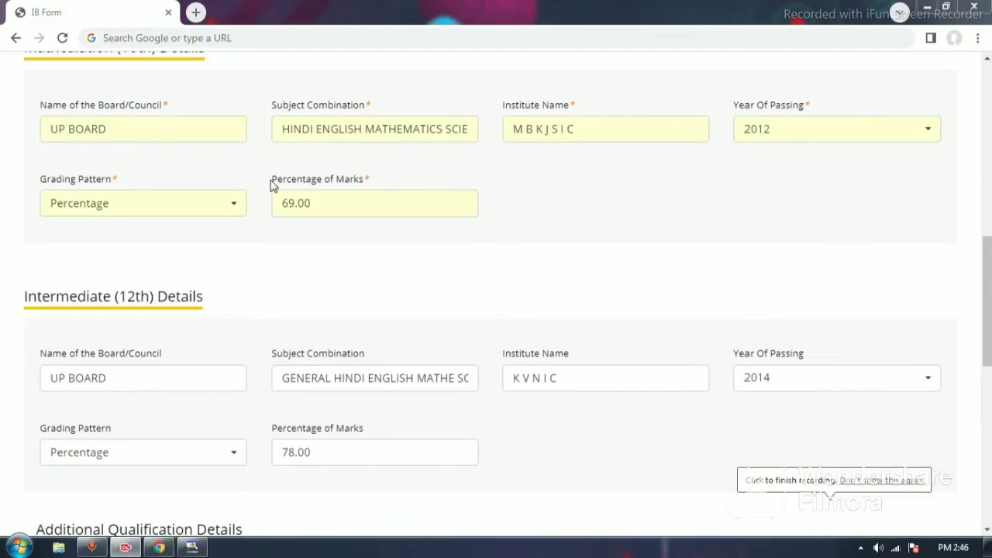
Step: Review the Matriculation (10th) details and check the grading pattern options
click(171, 132)
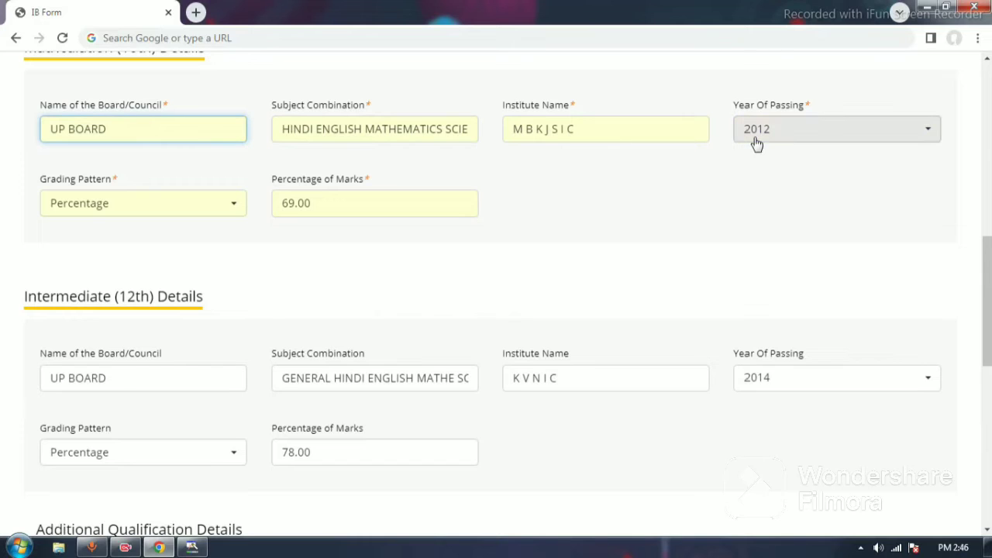
click(196, 216)
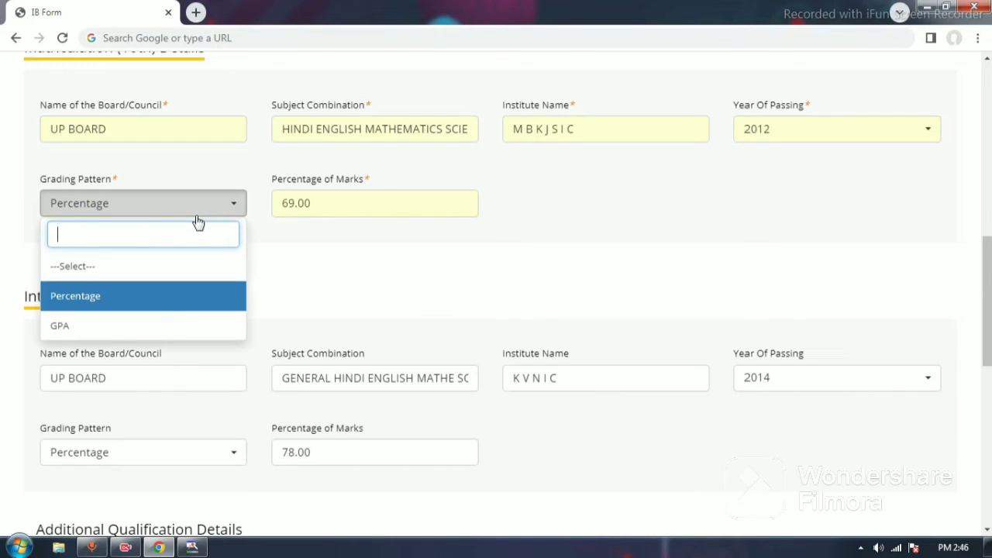
click(214, 205)
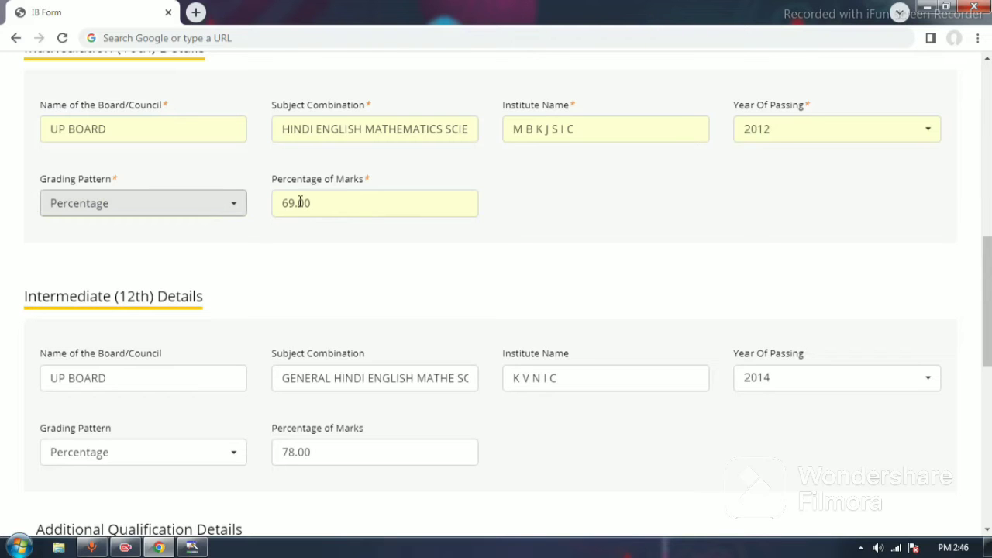
scroll(332, 280, down, 3)
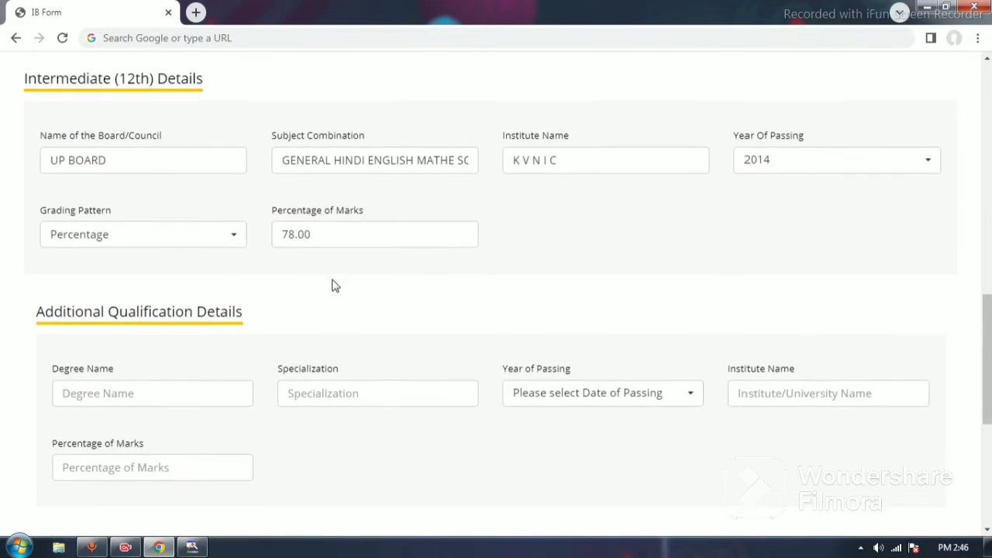
Step: Review the additional qualification fields and check the local language choices in the language proficiency details
scroll(332, 284, down, 2)
click(180, 256)
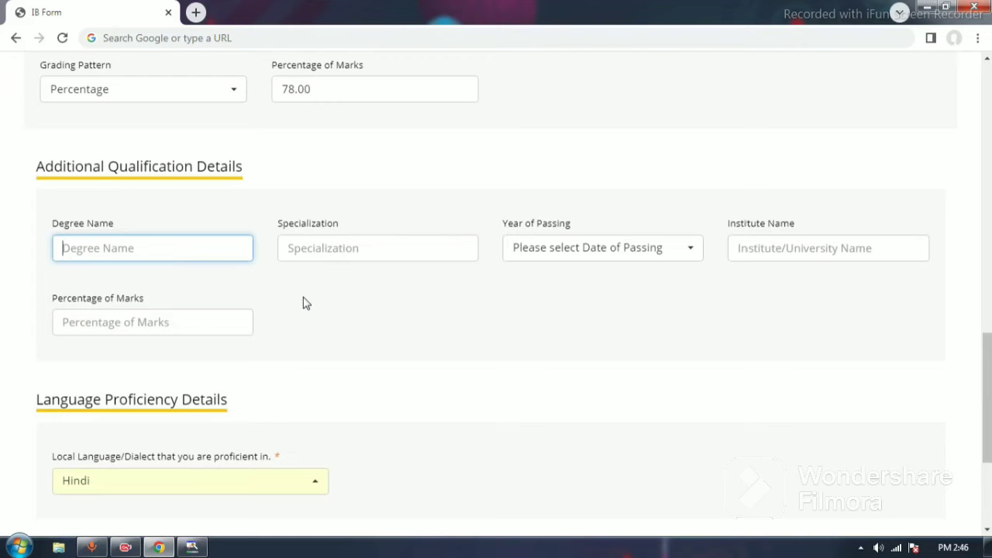
scroll(292, 288, down, 3)
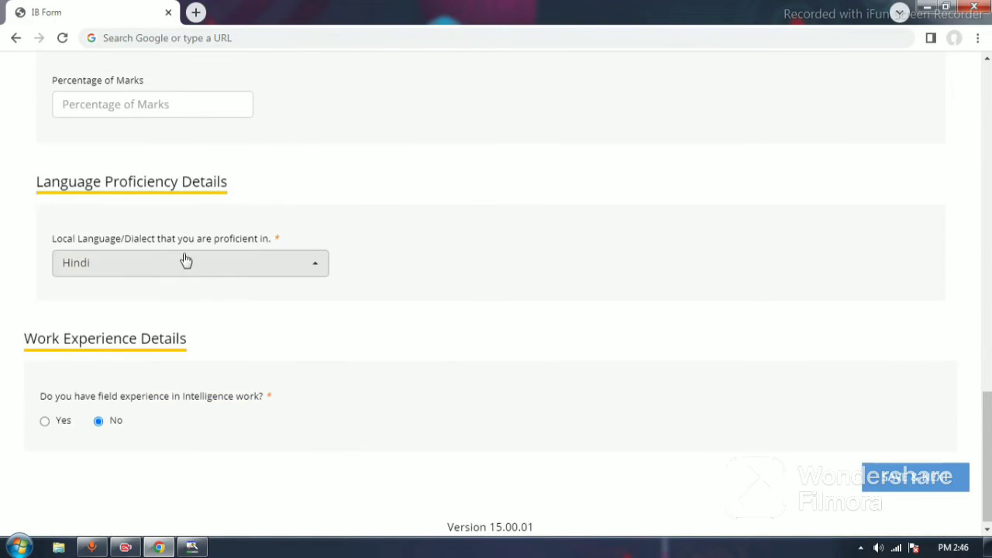
click(159, 279)
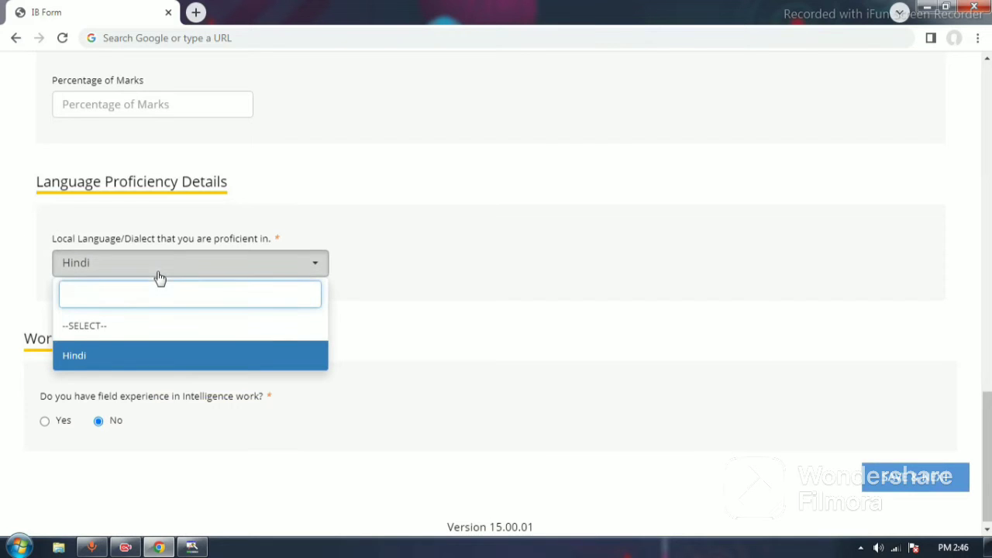
click(159, 277)
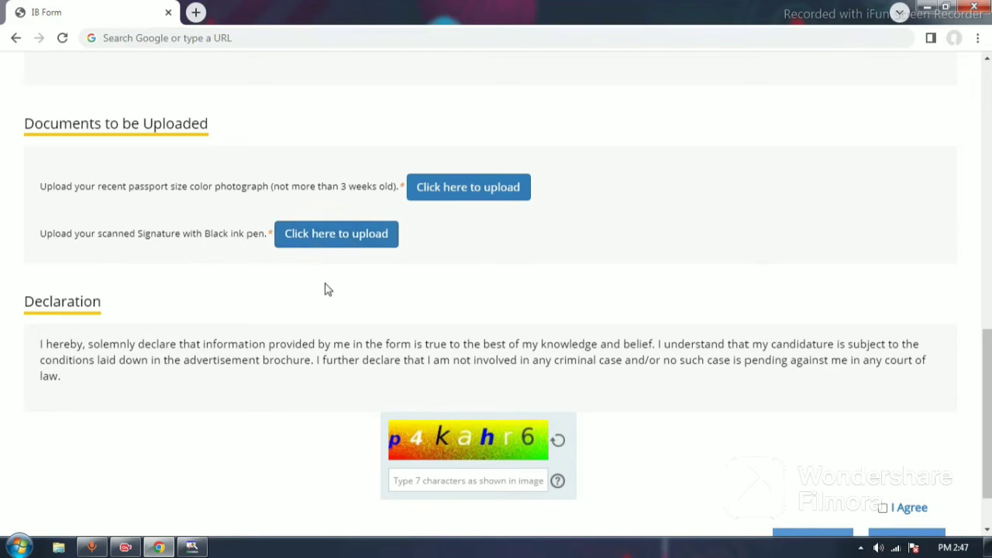
Step: Go to the declaration's captcha entry and agreement option below the documents to be uploaded
scroll(445, 465, down, 1)
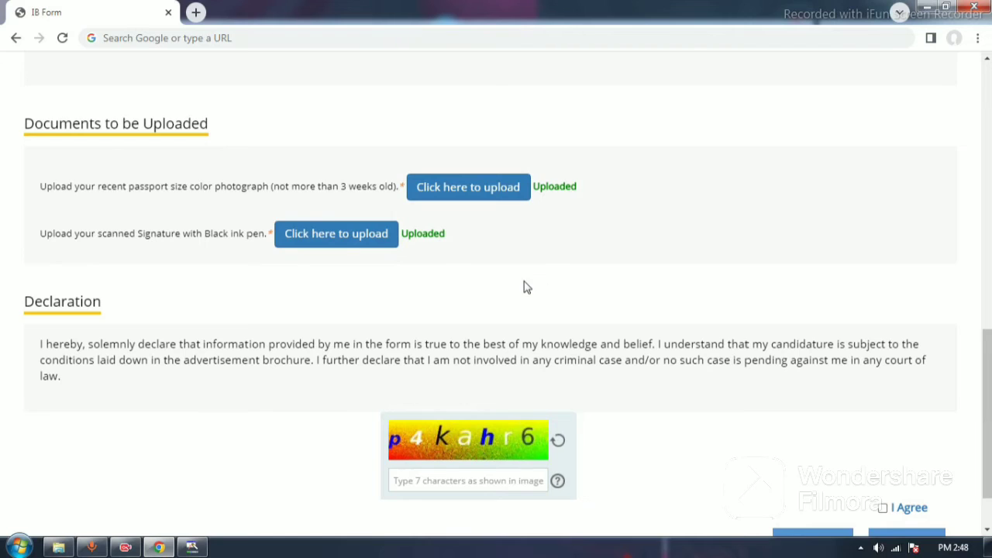
scroll(527, 288, down, 1)
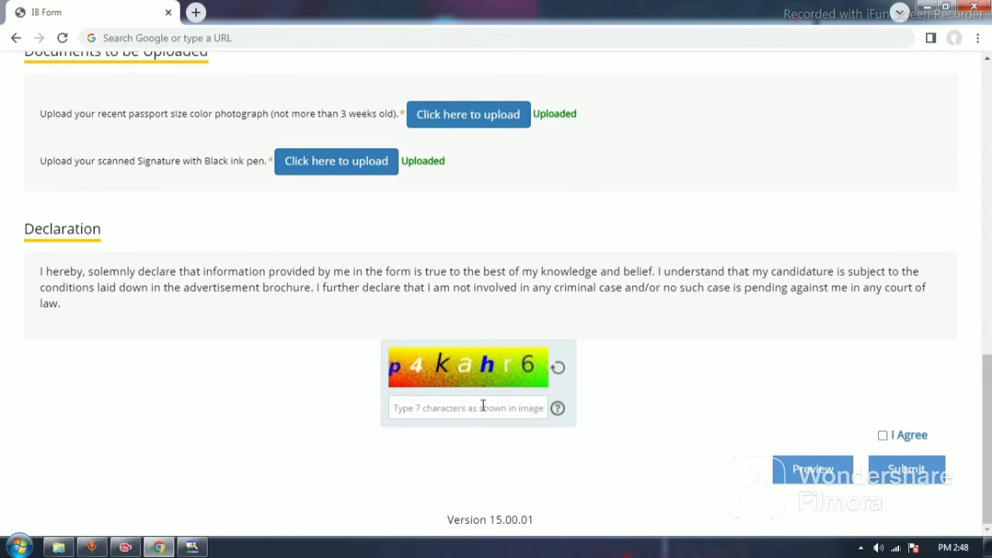